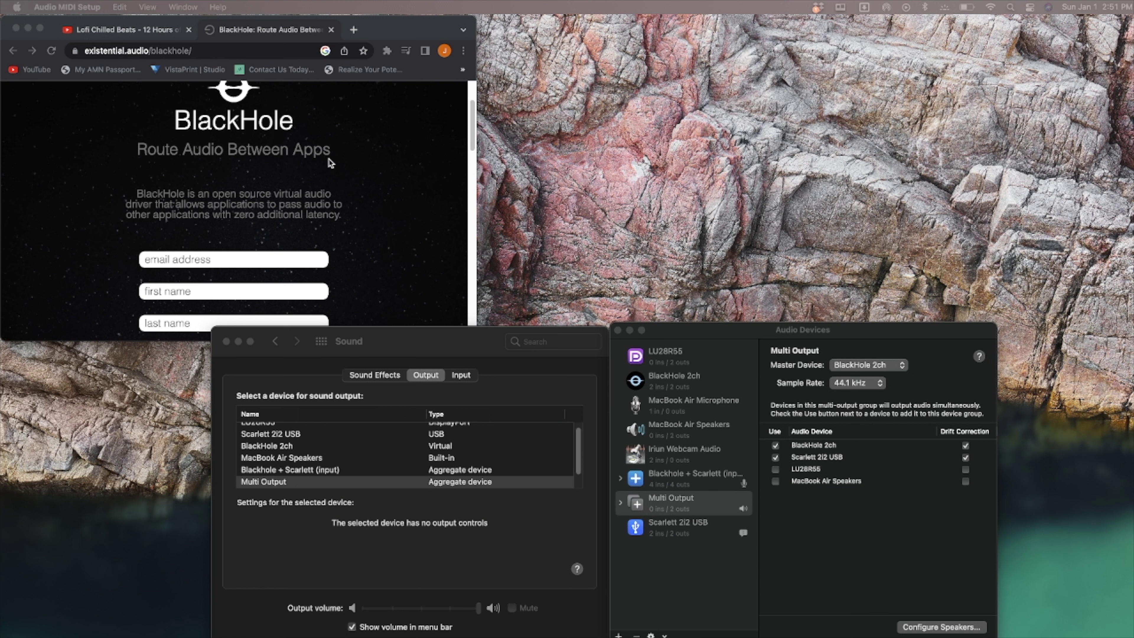
Step: Bring the Chrome window showing the BlackHole download page to the front
{"action": "left_click", "coordinate": [351, 172]}
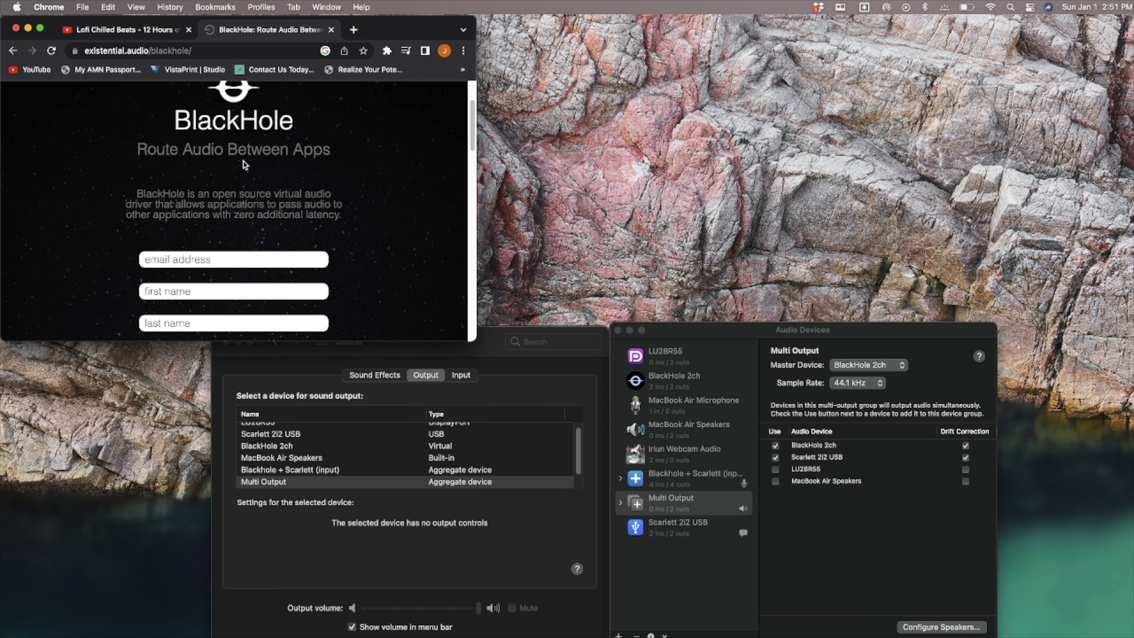
{"action": "left_click", "coordinate": [11, 6]}
{"action": "left_click", "coordinate": [31, 18]}
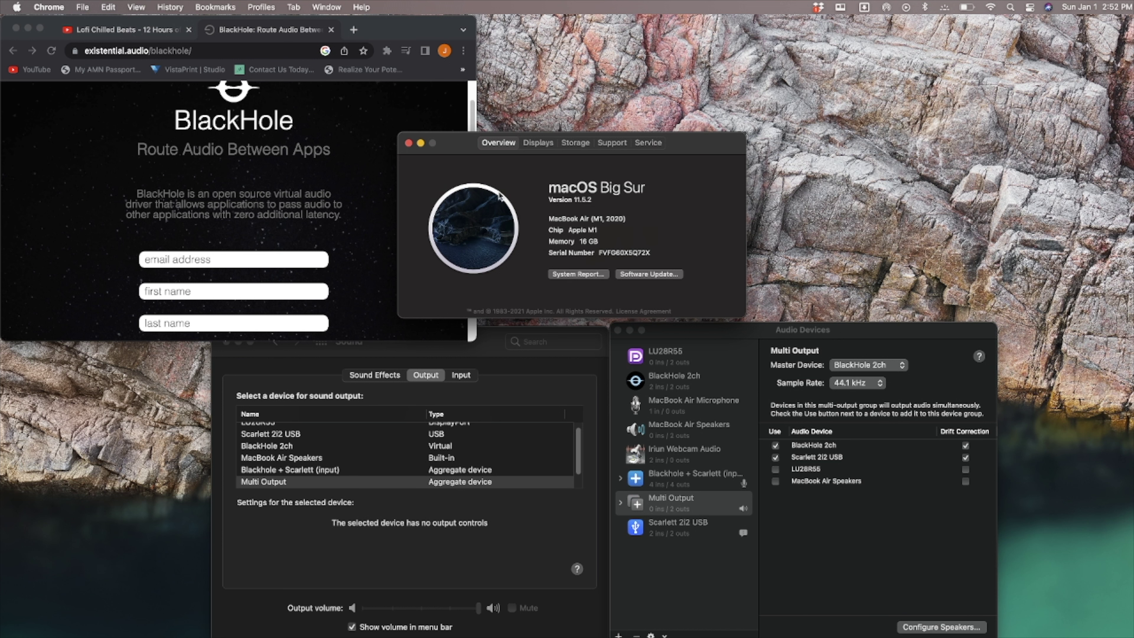
{"action": "left_click", "coordinate": [409, 143]}
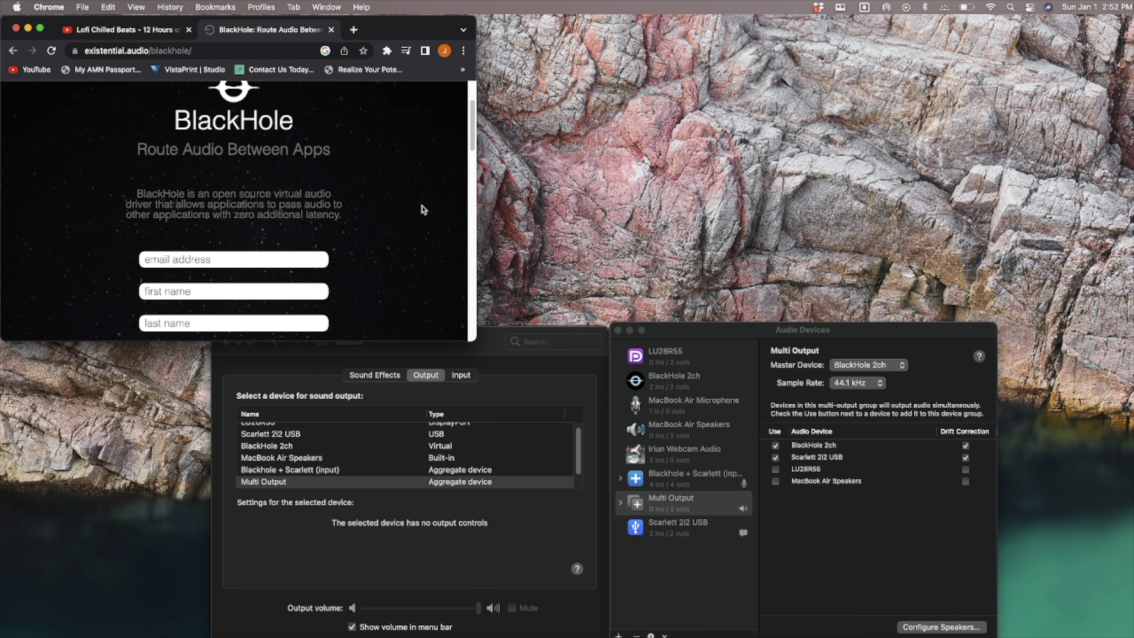
Step: Nudge the Sound window up and bring the Audio Devices window with Multi Output forward
{"action": "left_click", "coordinate": [503, 343]}
{"action": "left_click_drag", "start_coordinate": [501, 342], "coordinate": [475, 333]}
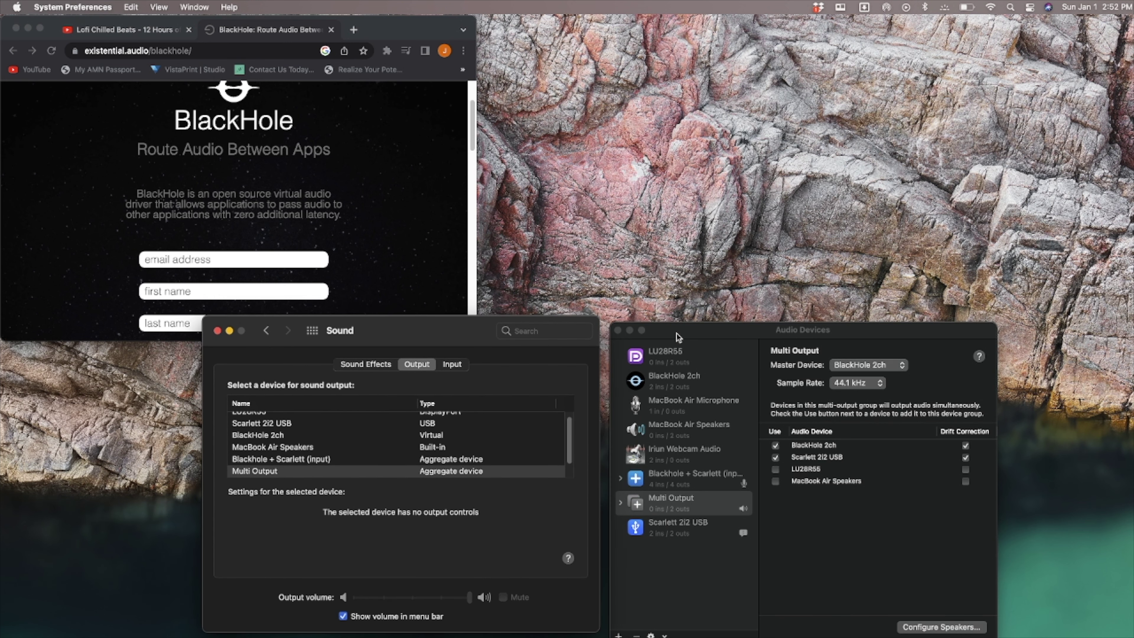
{"action": "left_click_drag", "start_coordinate": [678, 336], "coordinate": [668, 329]}
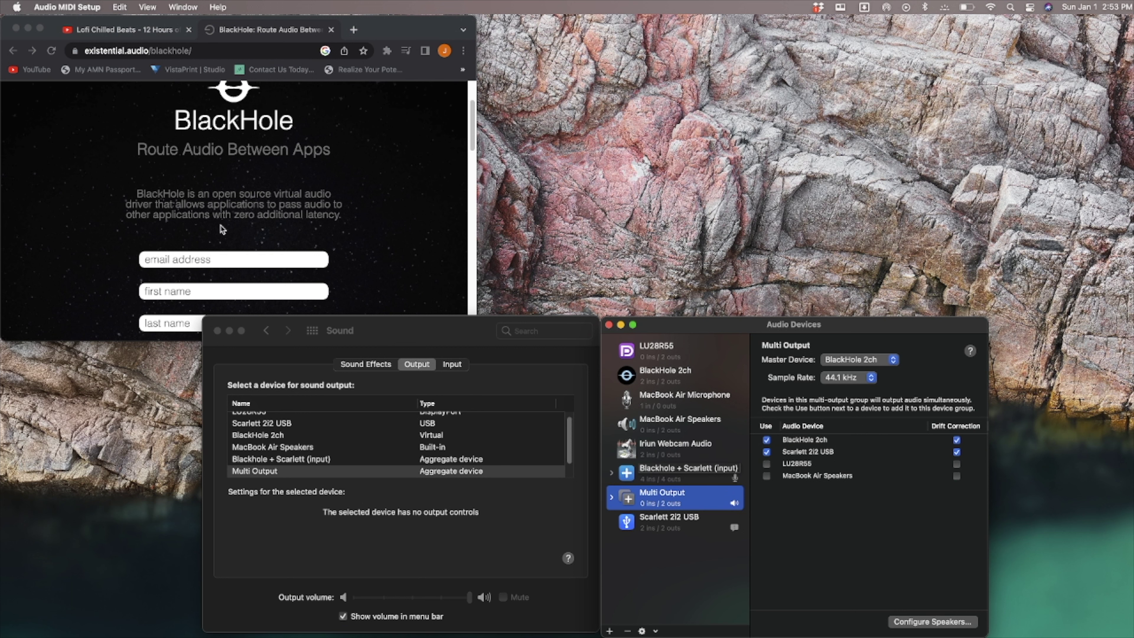
Step: Play the Lofi Chilled Beats video briefly, pause it at 8:01:10, and return to Audio MIDI Setup
{"action": "left_click", "coordinate": [93, 29]}
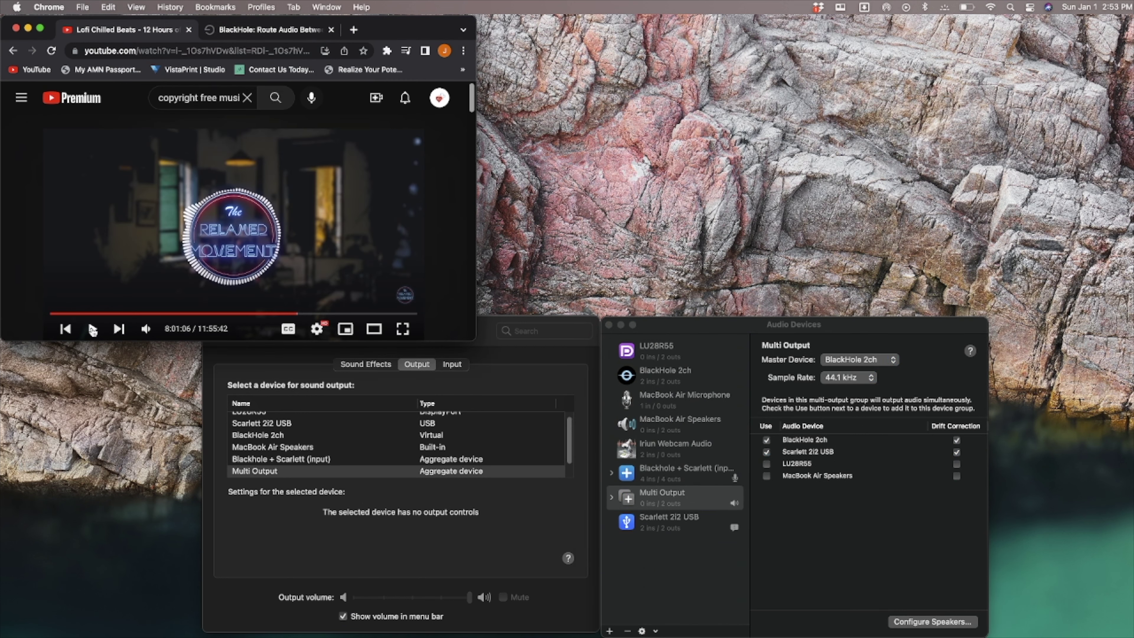
{"action": "left_click", "coordinate": [93, 329]}
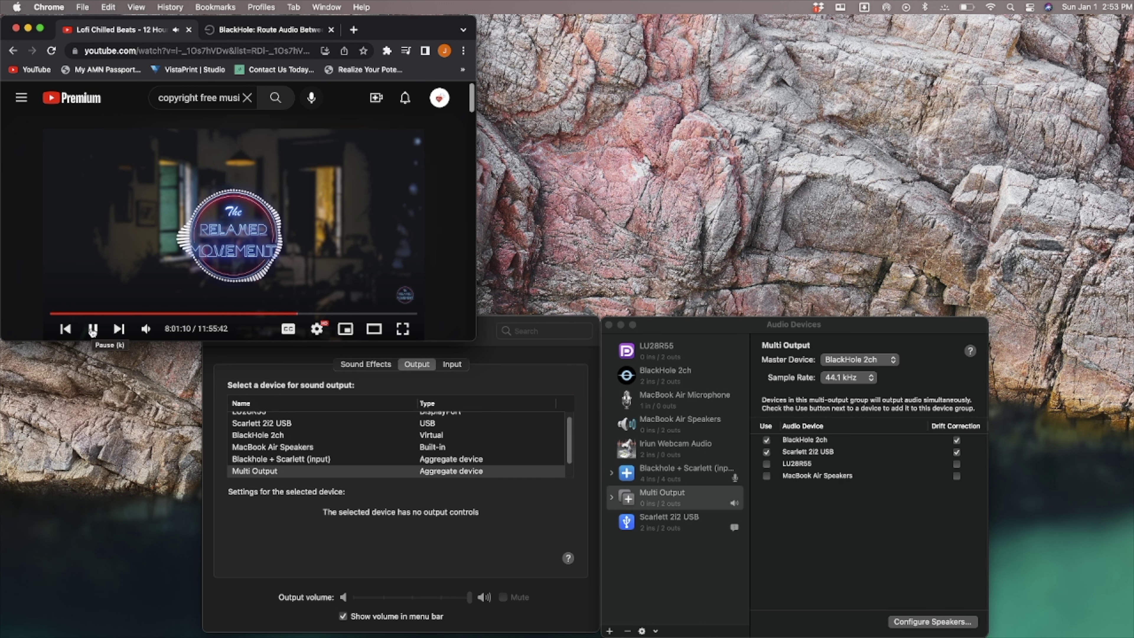
{"action": "left_click", "coordinate": [92, 329]}
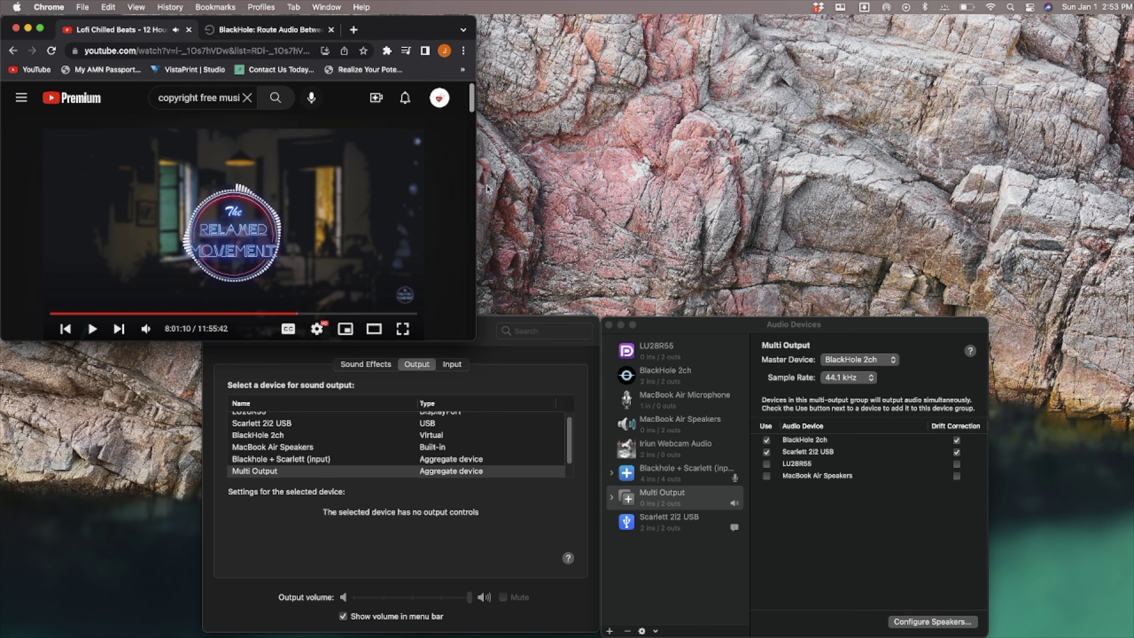
{"action": "left_click", "coordinate": [730, 322]}
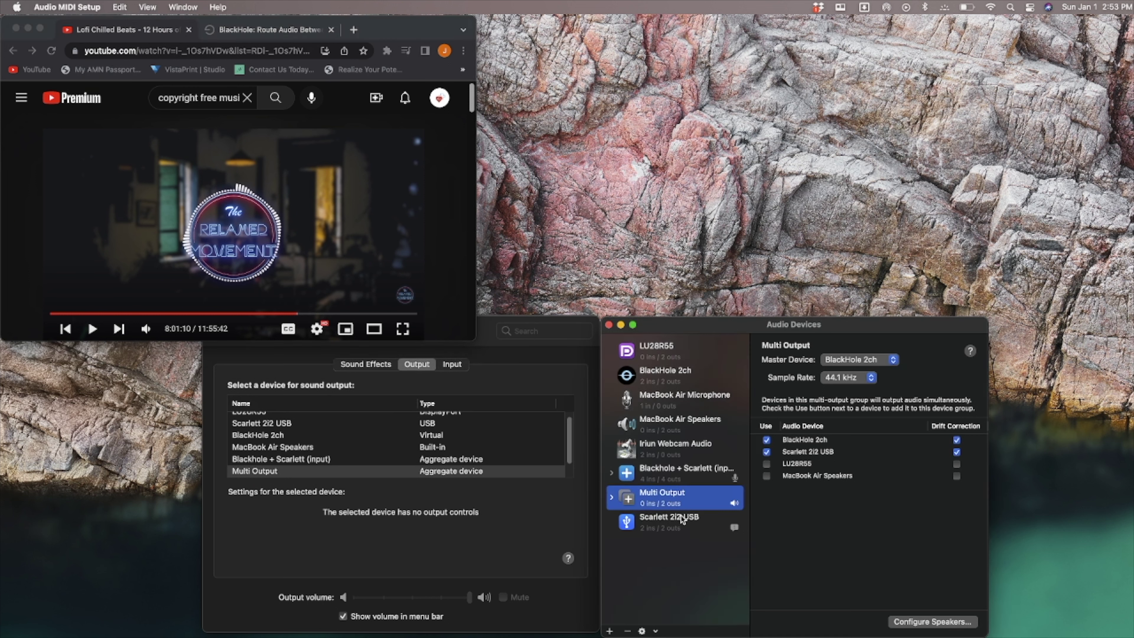
Step: Compare Multi Output with Blackhole + Scarlett (input), ending on the Blackhole + Scarlett aggregate device
{"action": "left_click", "coordinate": [671, 480]}
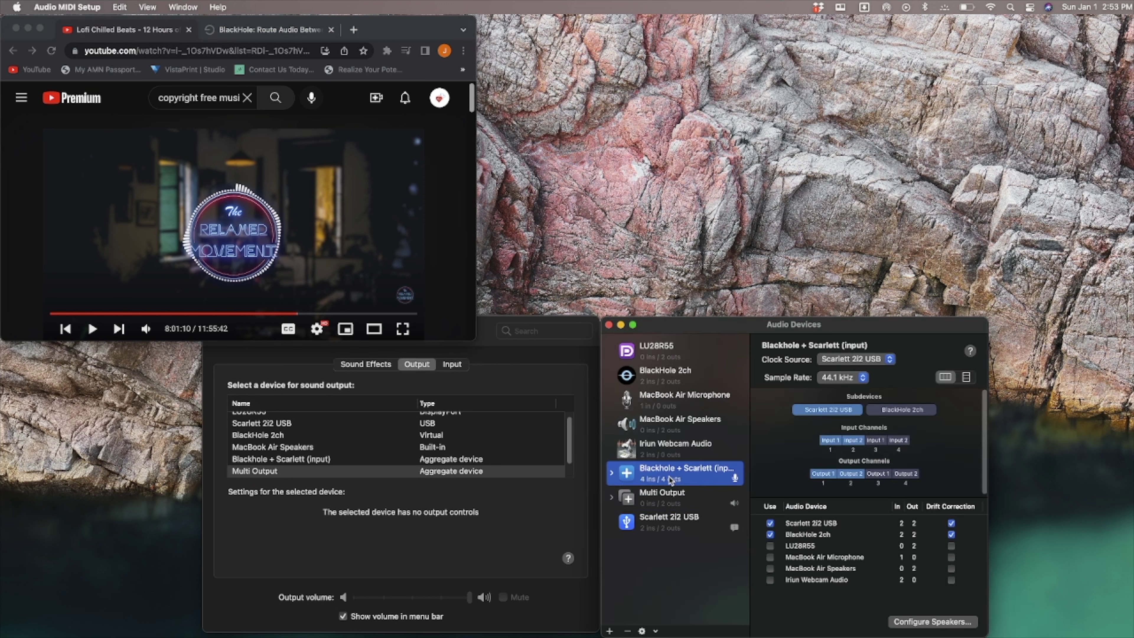
{"action": "left_click", "coordinate": [669, 502]}
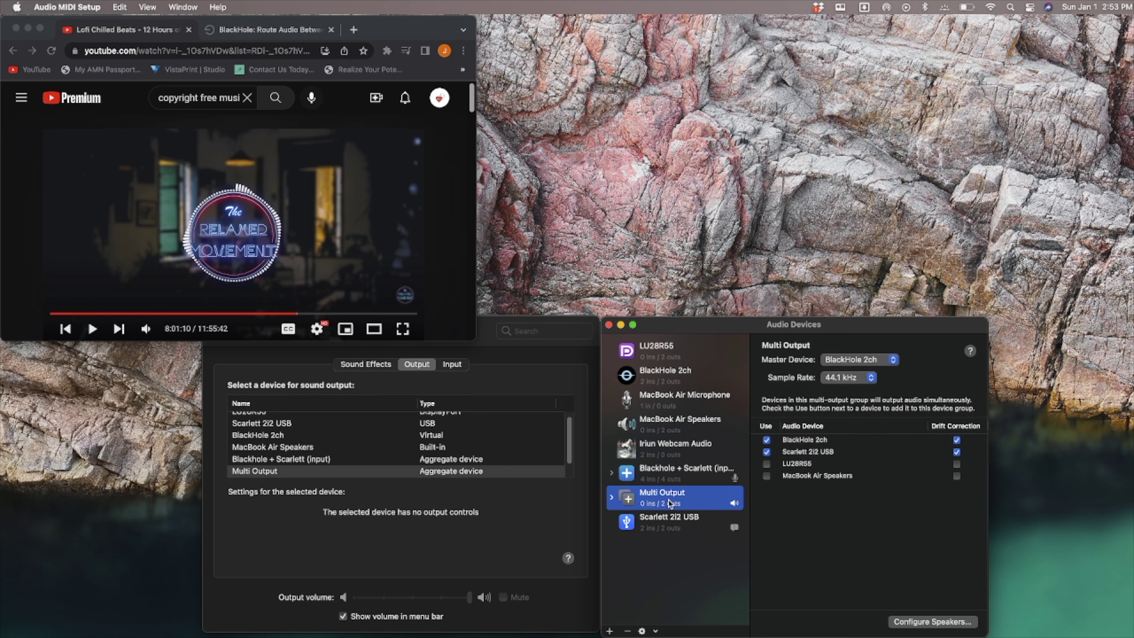
{"action": "left_click", "coordinate": [666, 480]}
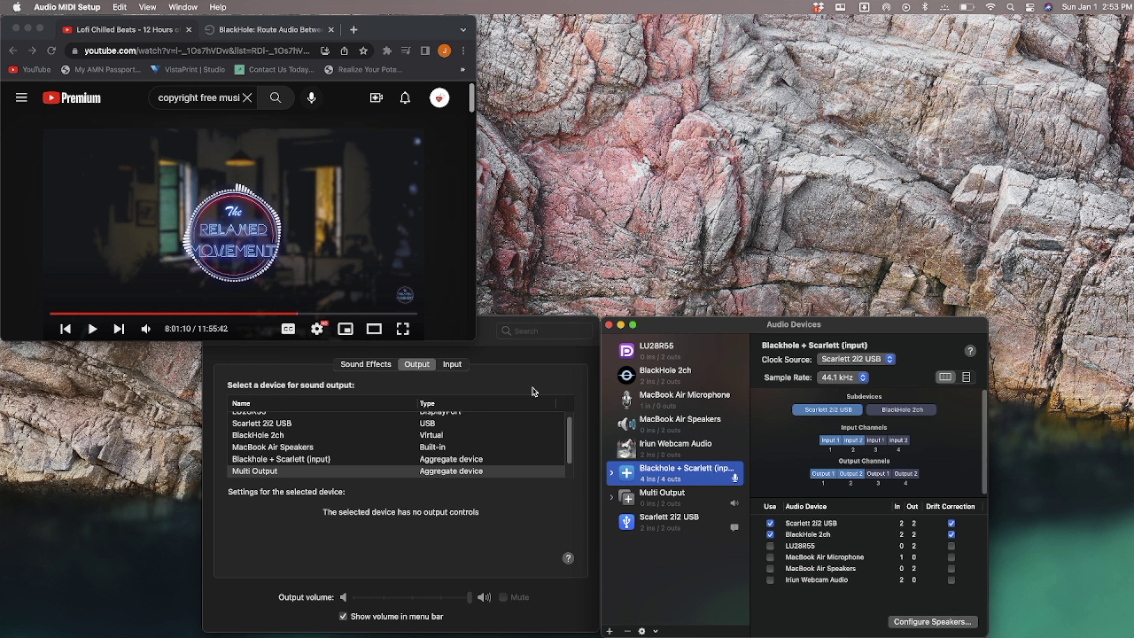
Step: Review Sound input devices, then set Sound output to Multi Output and show its Audio MIDI settings
{"action": "left_click", "coordinate": [487, 333]}
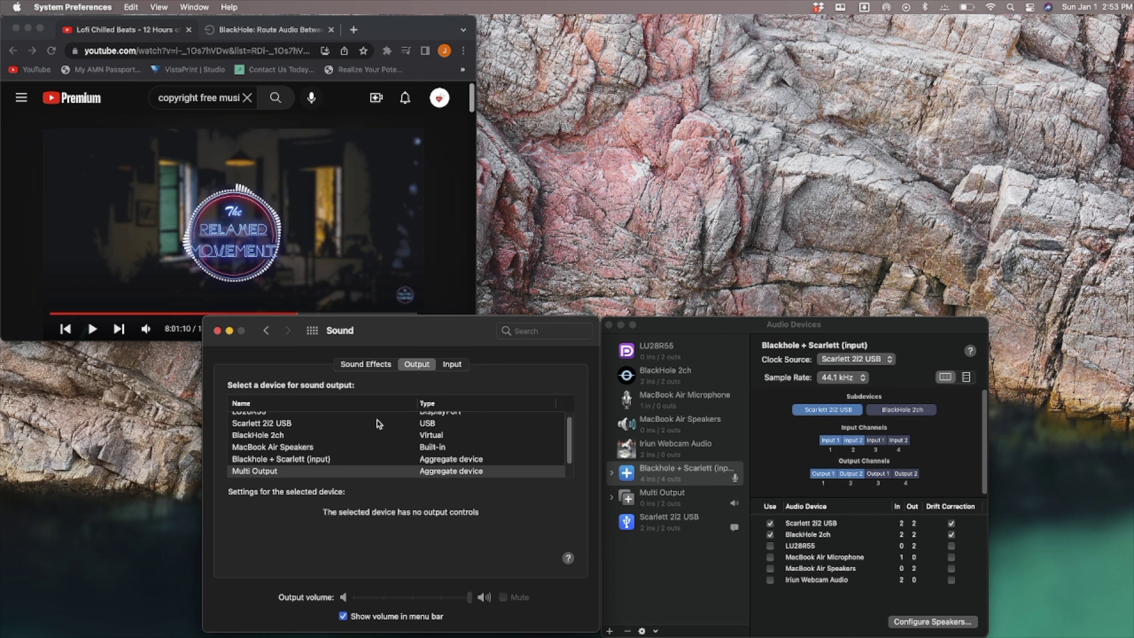
{"action": "left_click", "coordinate": [452, 363]}
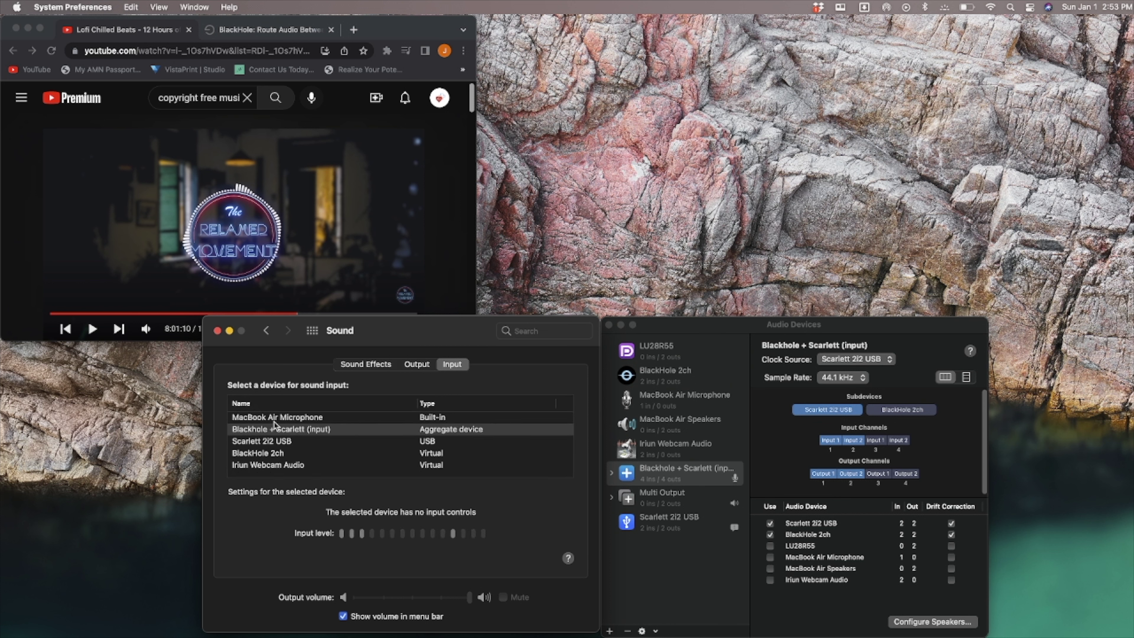
{"action": "left_click", "coordinate": [675, 477]}
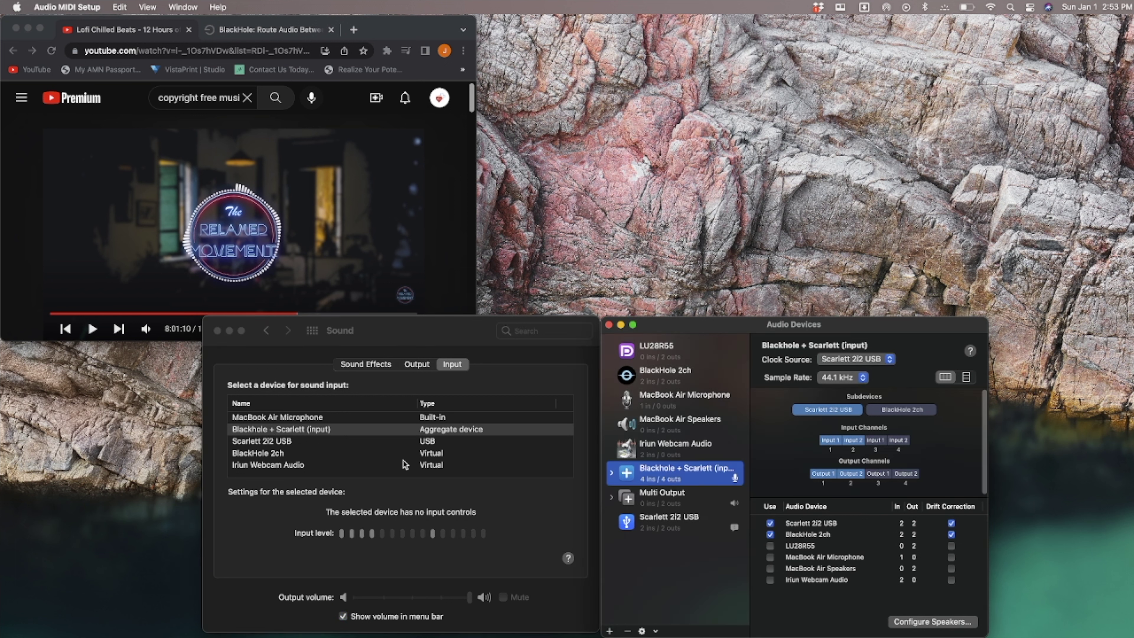
{"action": "left_click", "coordinate": [412, 364]}
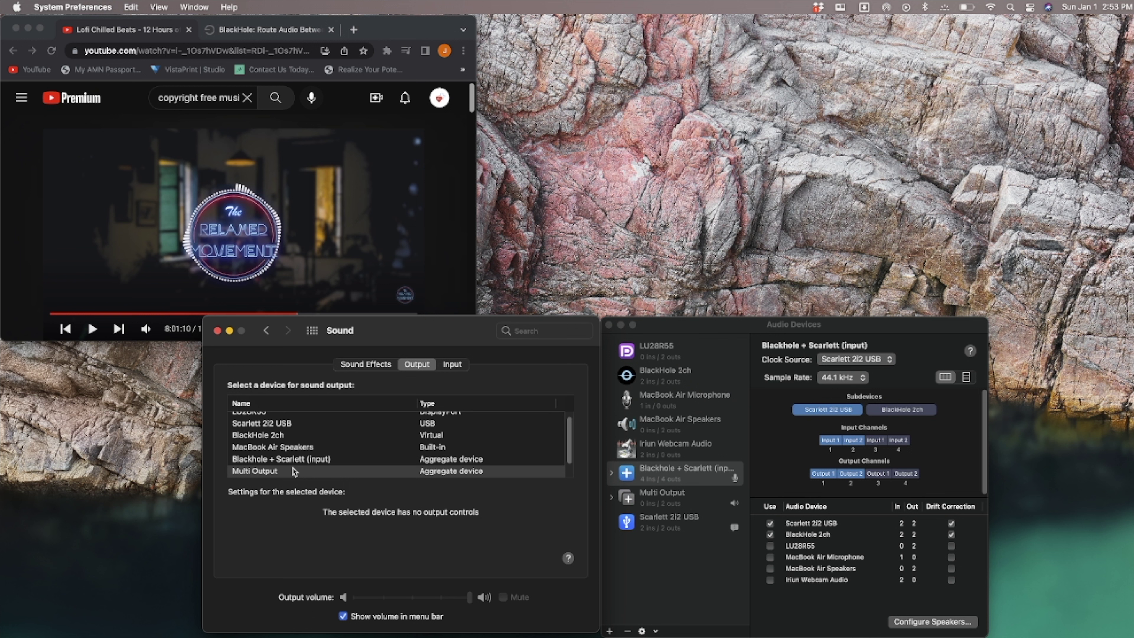
{"action": "left_click", "coordinate": [295, 472]}
{"action": "left_click", "coordinate": [669, 494]}
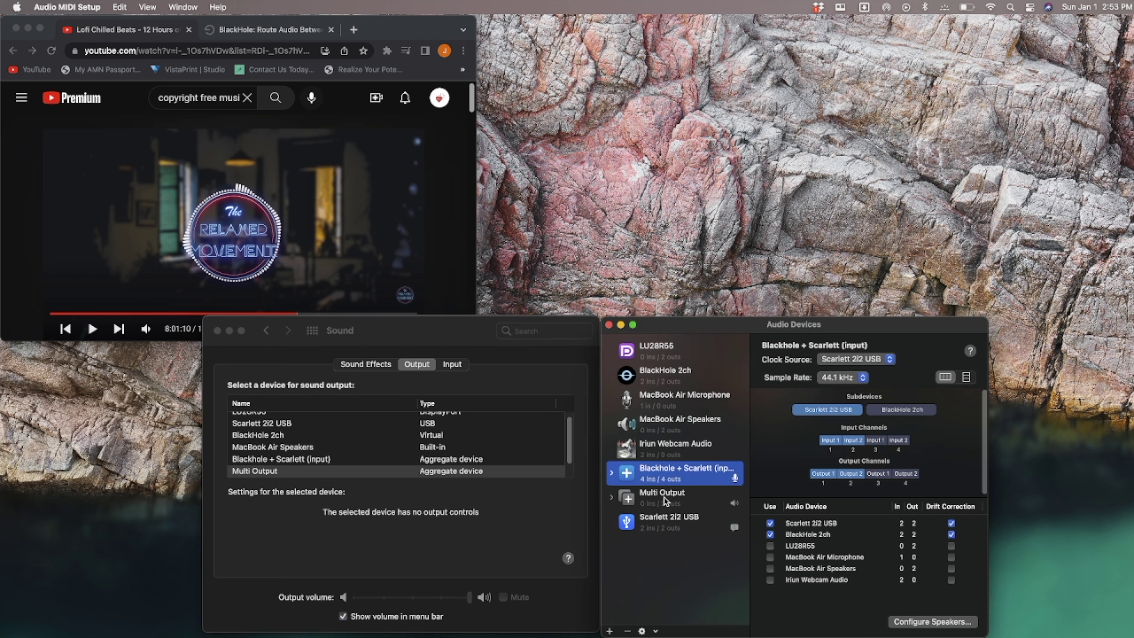
{"action": "left_click", "coordinate": [667, 502]}
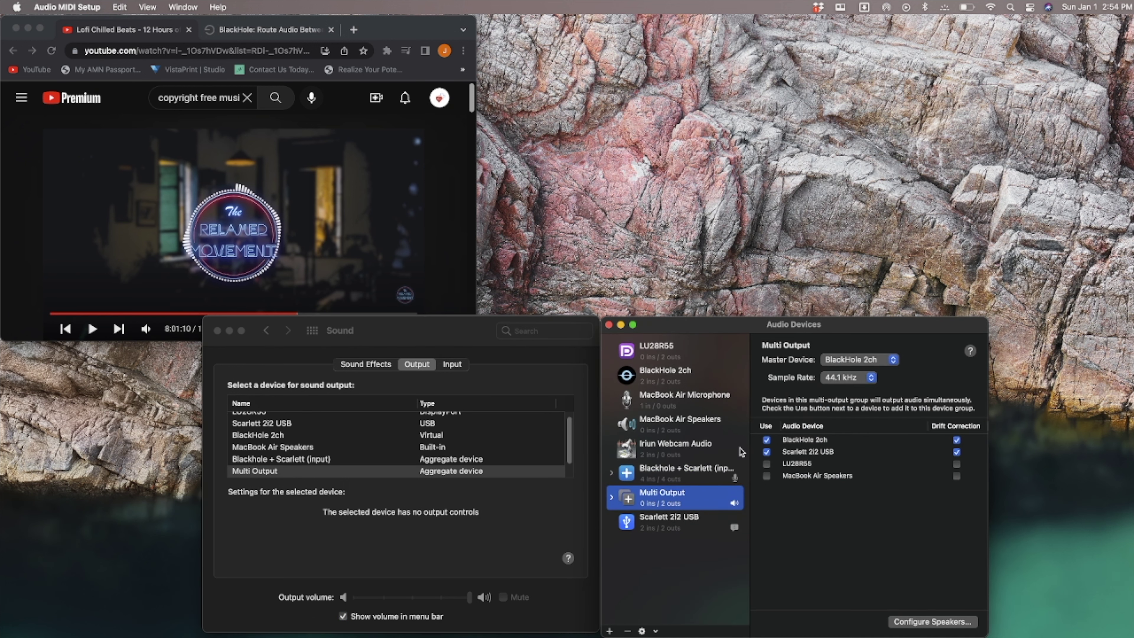
{"action": "left_click", "coordinate": [421, 335]}
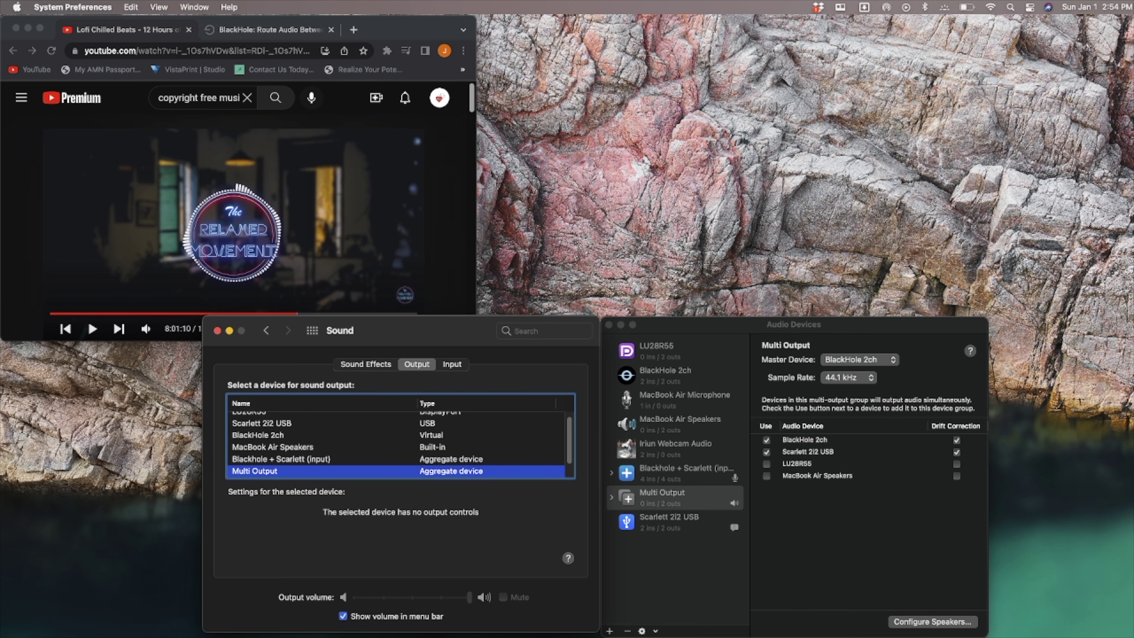
Step: Switch to Streamlabs Desktop, then move and enlarge its window
{"action": "key", "text": "super+Tab"}
{"action": "left_click_drag", "start_coordinate": [306, 35], "coordinate": [510, 148]}
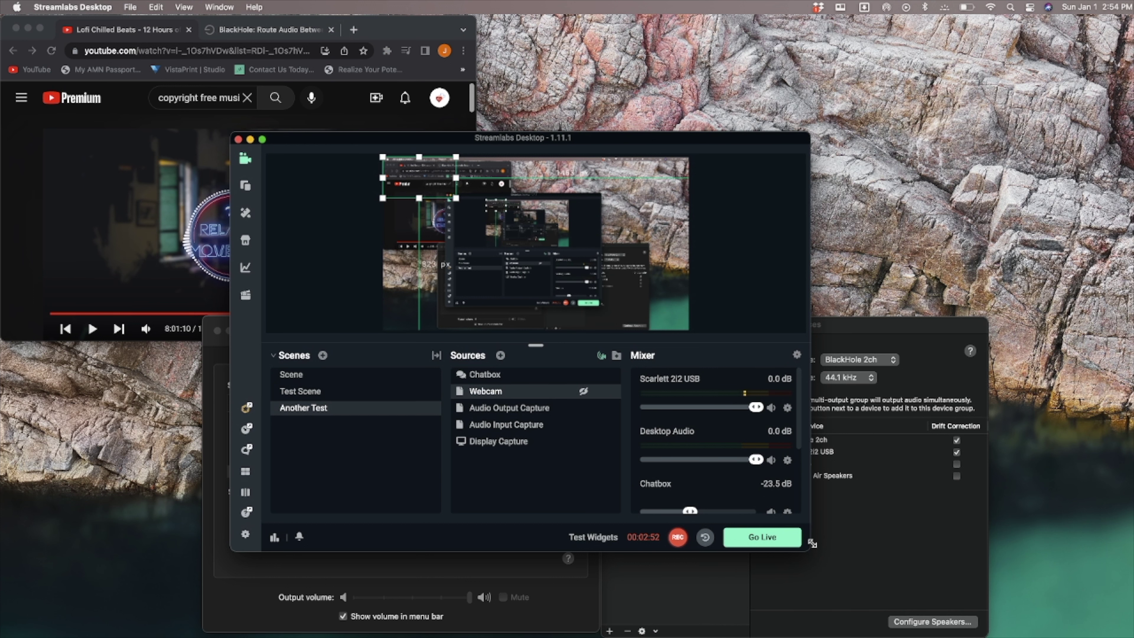
{"action": "left_click_drag", "start_coordinate": [812, 543], "coordinate": [1035, 547]}
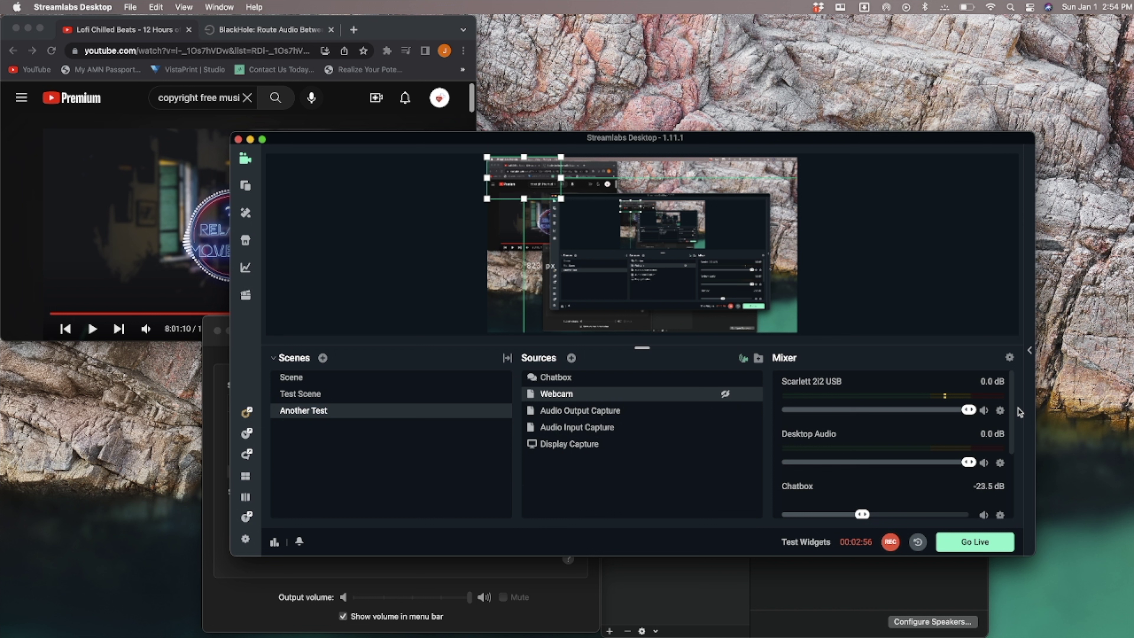
Step: Open Advanced Audio Settings from the Scarlett 2i2 USB mixer source and switch to Global Settings
{"action": "right_click", "coordinate": [860, 406]}
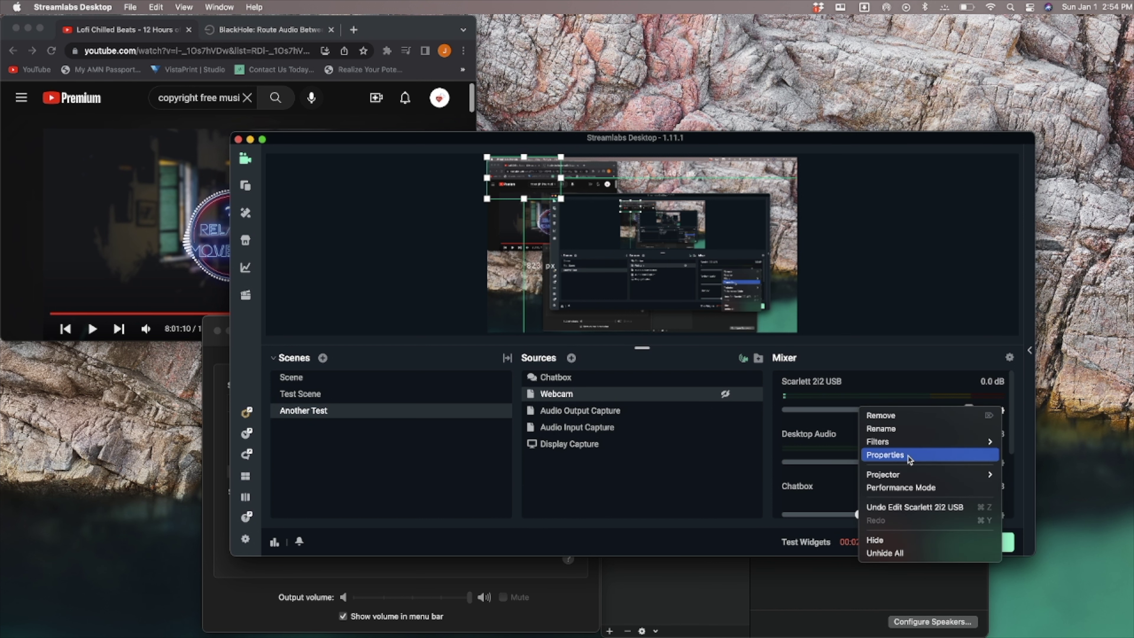
{"action": "left_click", "coordinate": [885, 455]}
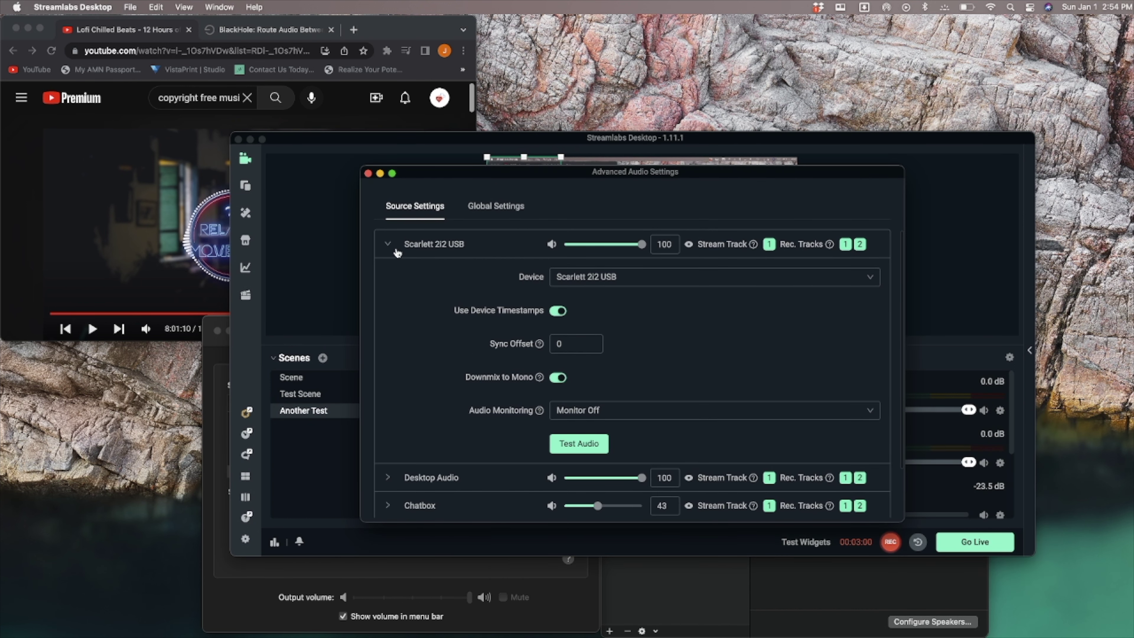
{"action": "left_click", "coordinate": [397, 252]}
{"action": "left_click", "coordinate": [473, 210]}
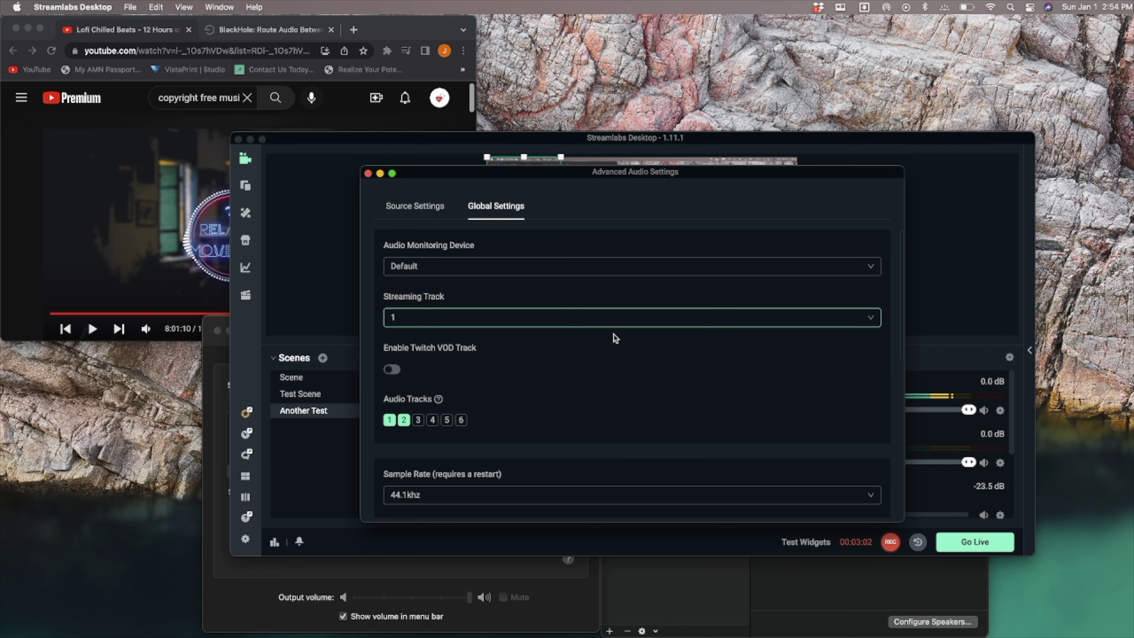
Step: Scroll to the device fields and keep Desktop Audio Device 1 set to Default
{"action": "scroll", "coordinate": [557, 352], "scroll_direction": "down", "scroll_amount": 1}
{"action": "scroll", "coordinate": [536, 268], "scroll_direction": "up", "scroll_amount": 1}
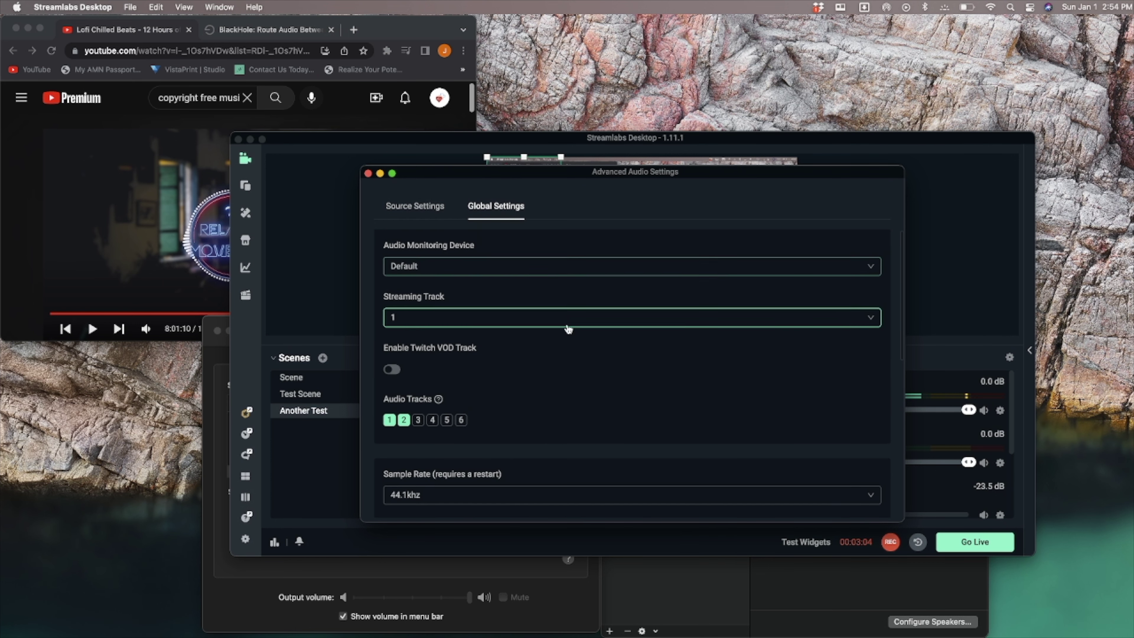
{"action": "scroll", "coordinate": [567, 328], "scroll_direction": "down", "scroll_amount": 3}
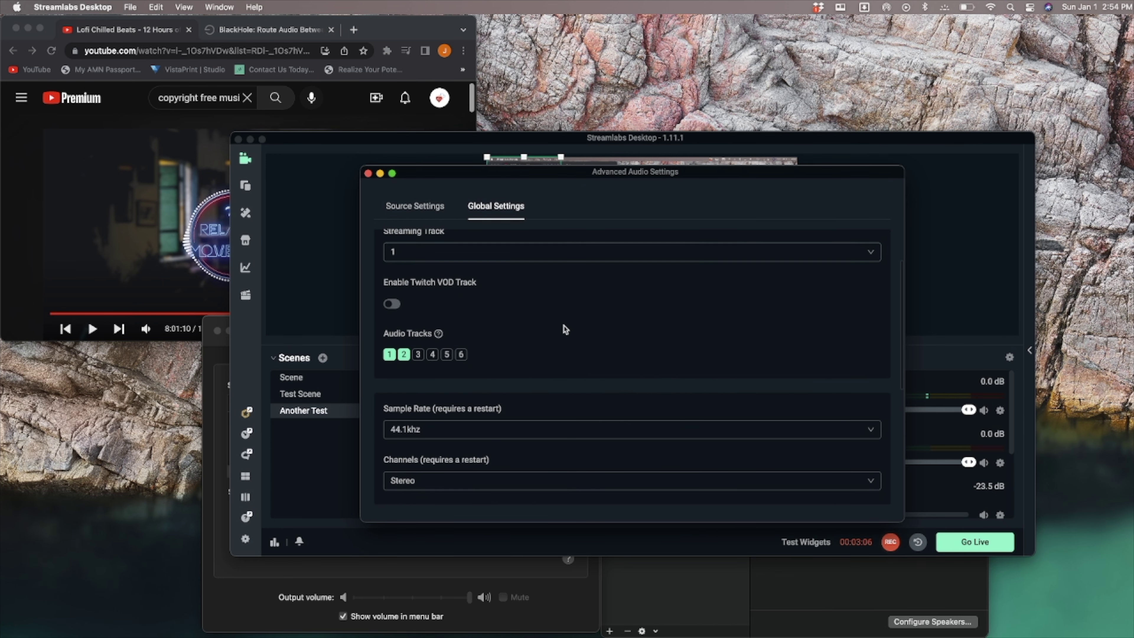
{"action": "scroll", "coordinate": [563, 330], "scroll_direction": "down", "scroll_amount": 4}
{"action": "scroll", "coordinate": [625, 346], "scroll_direction": "down", "scroll_amount": 1}
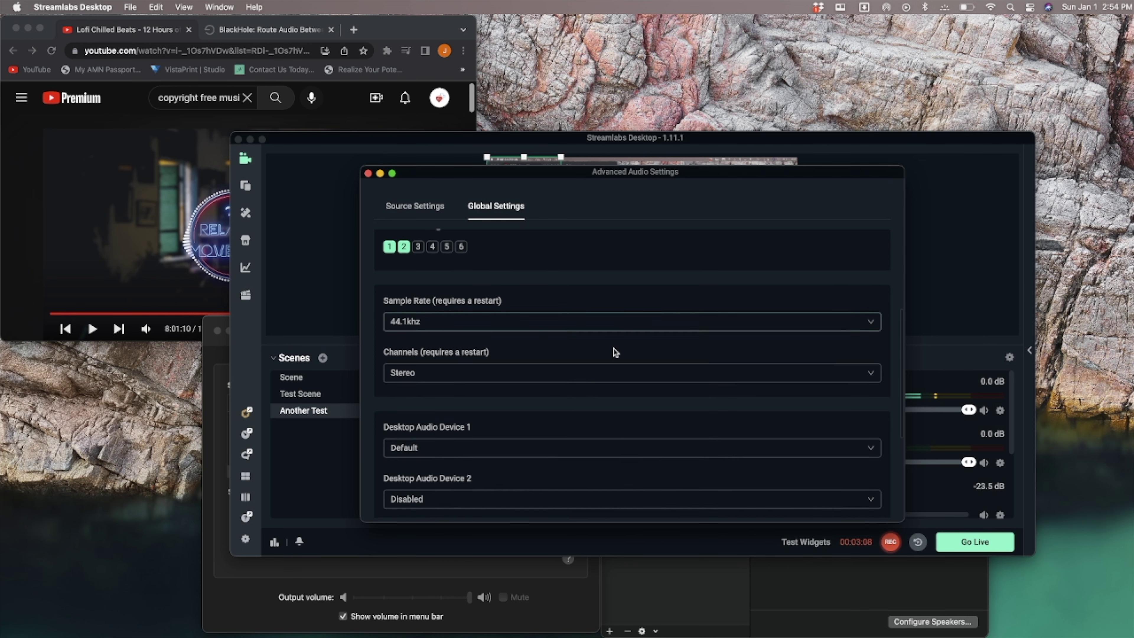
{"action": "scroll", "coordinate": [558, 308], "scroll_direction": "down", "scroll_amount": 5}
{"action": "scroll", "coordinate": [522, 315], "scroll_direction": "down", "scroll_amount": 1}
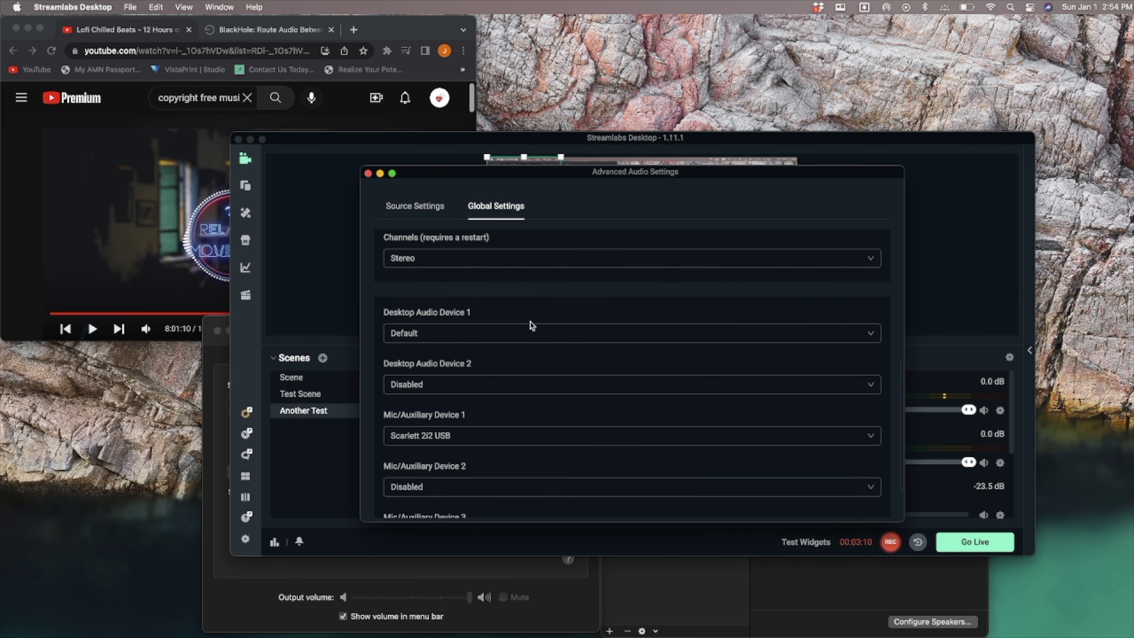
{"action": "scroll", "coordinate": [531, 326], "scroll_direction": "down", "scroll_amount": 2}
{"action": "scroll", "coordinate": [529, 308], "scroll_direction": "down", "scroll_amount": 1}
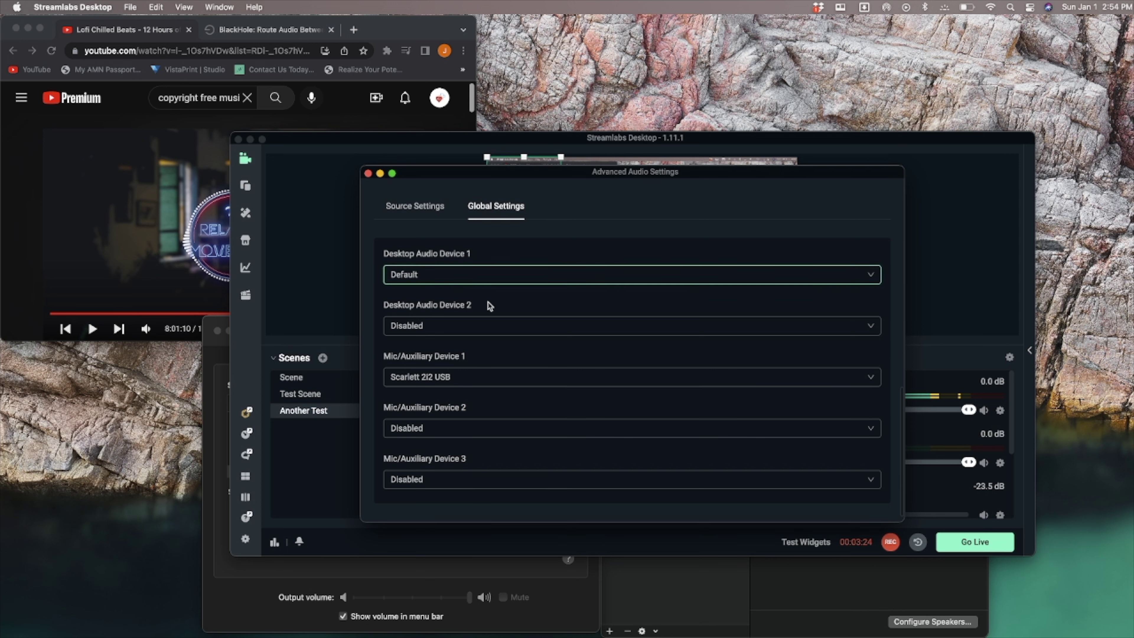
{"action": "left_click", "coordinate": [497, 282]}
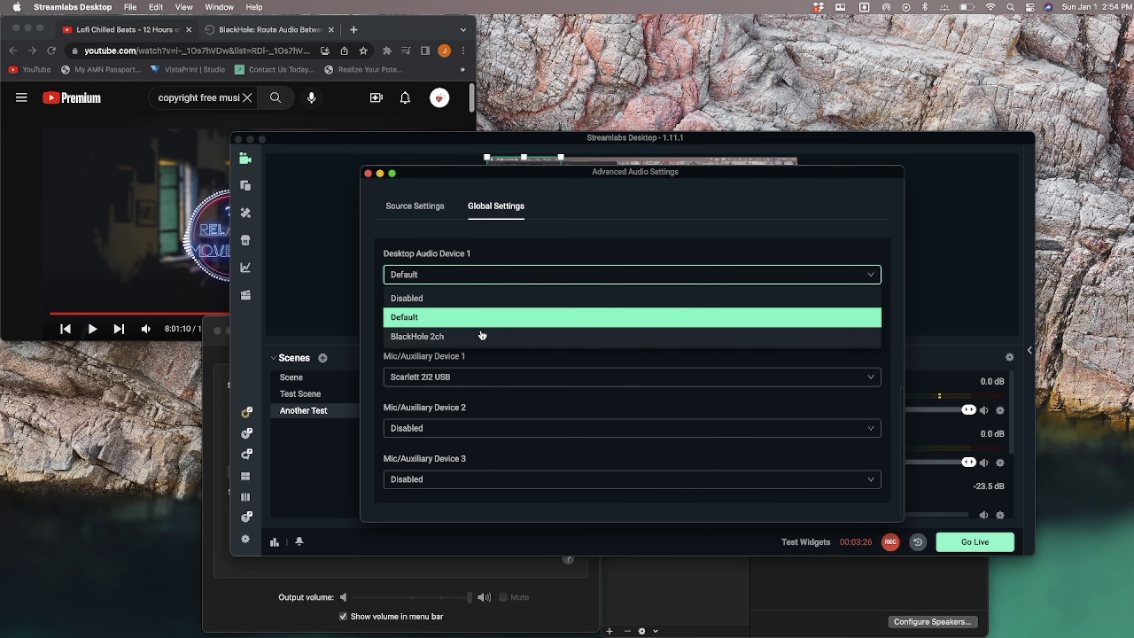
{"action": "left_click", "coordinate": [474, 253]}
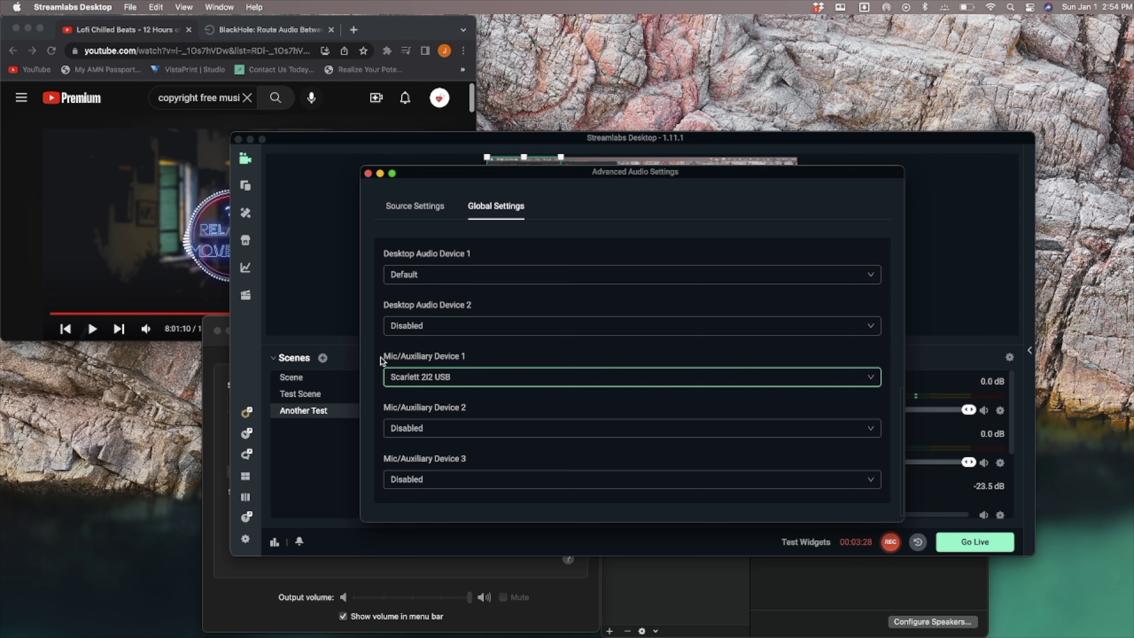
Step: Expand Source Settings for Desktop Audio, Chatbox, Audio Output Capture and Audio Input Capture, then close
{"action": "left_click", "coordinate": [400, 209]}
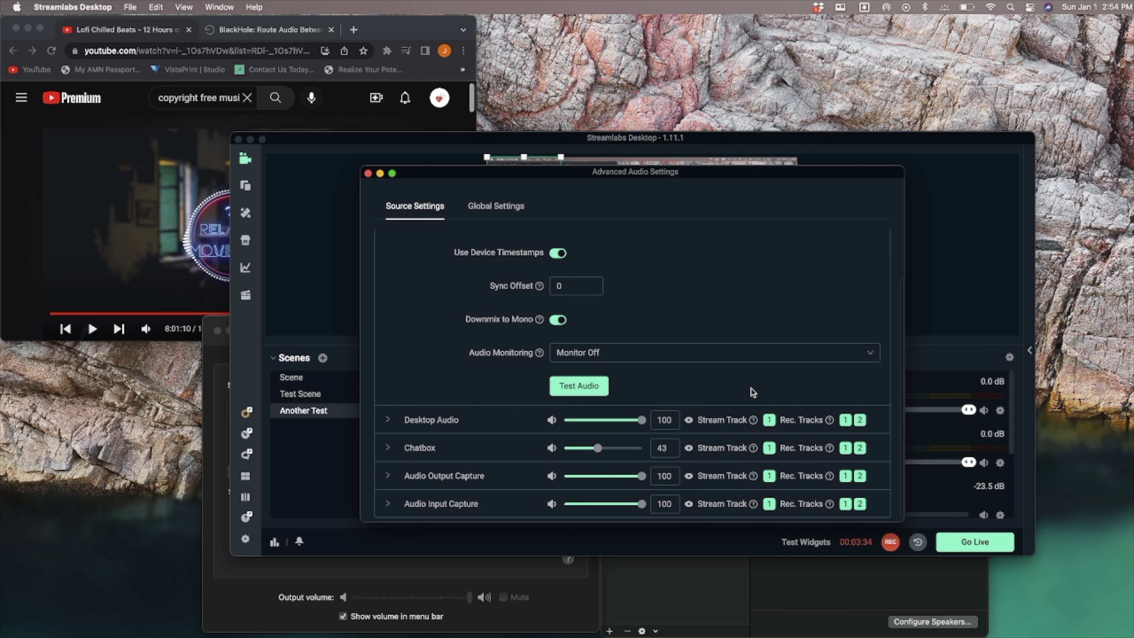
{"action": "left_click", "coordinate": [387, 427]}
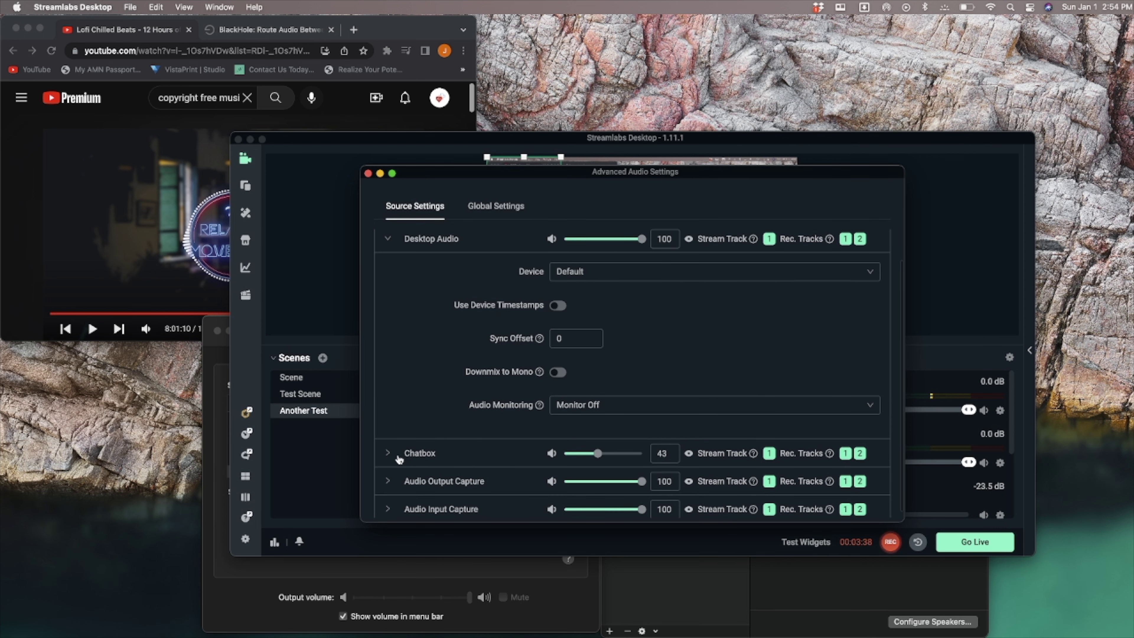
{"action": "left_click", "coordinate": [387, 453]}
{"action": "left_click", "coordinate": [388, 444]}
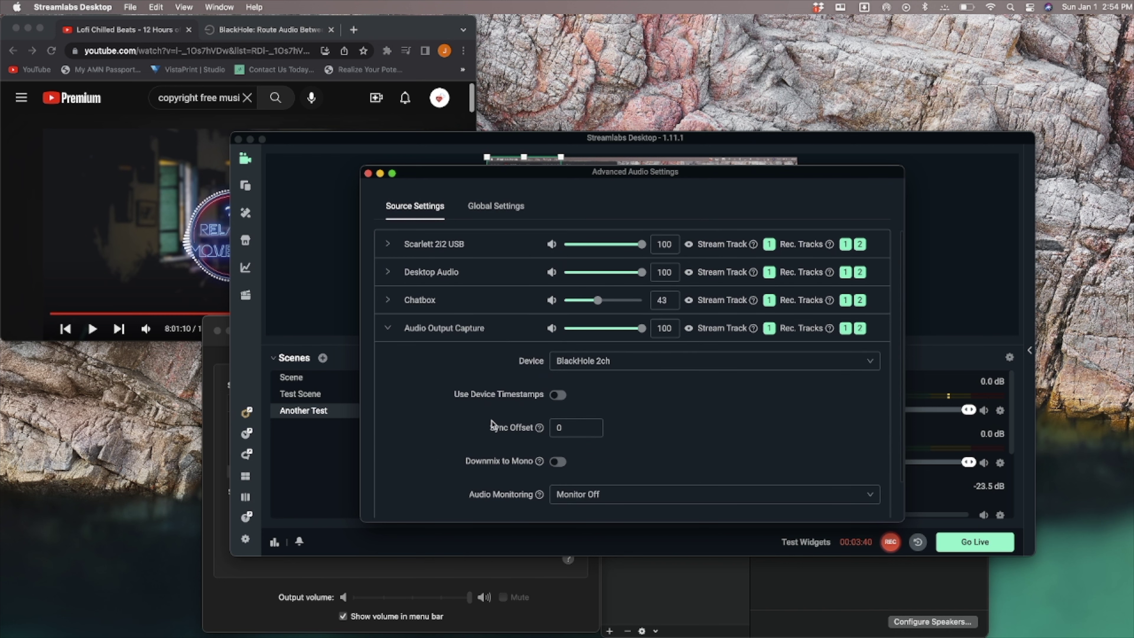
{"action": "scroll", "coordinate": [449, 444], "scroll_direction": "down", "scroll_amount": 1}
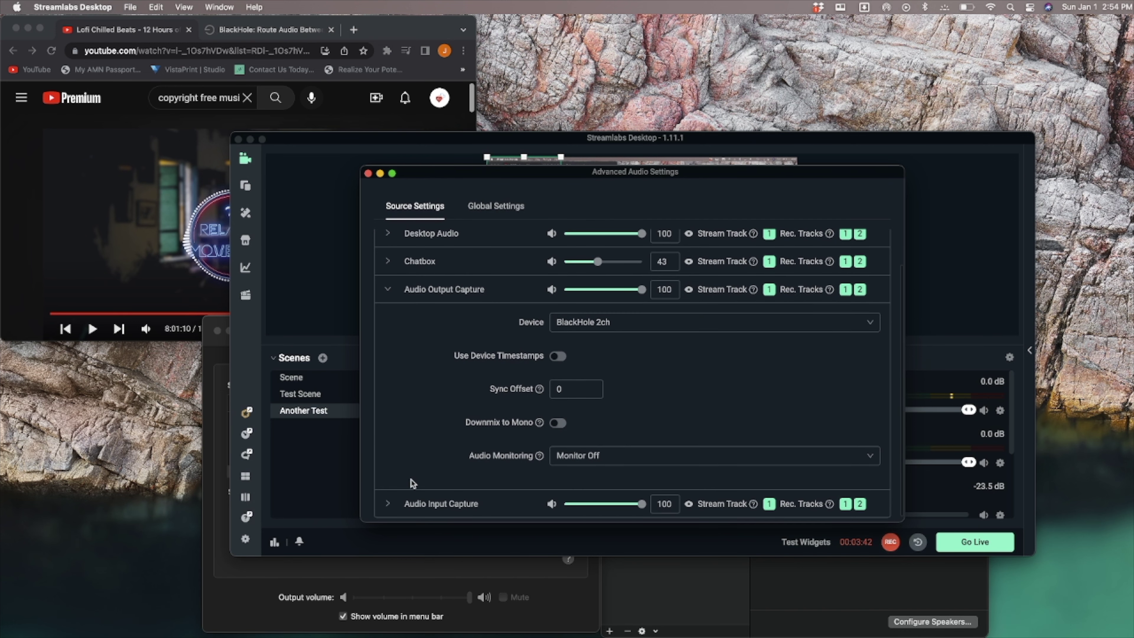
{"action": "left_click", "coordinate": [387, 503]}
{"action": "scroll", "coordinate": [419, 439], "scroll_direction": "down", "scroll_amount": 1}
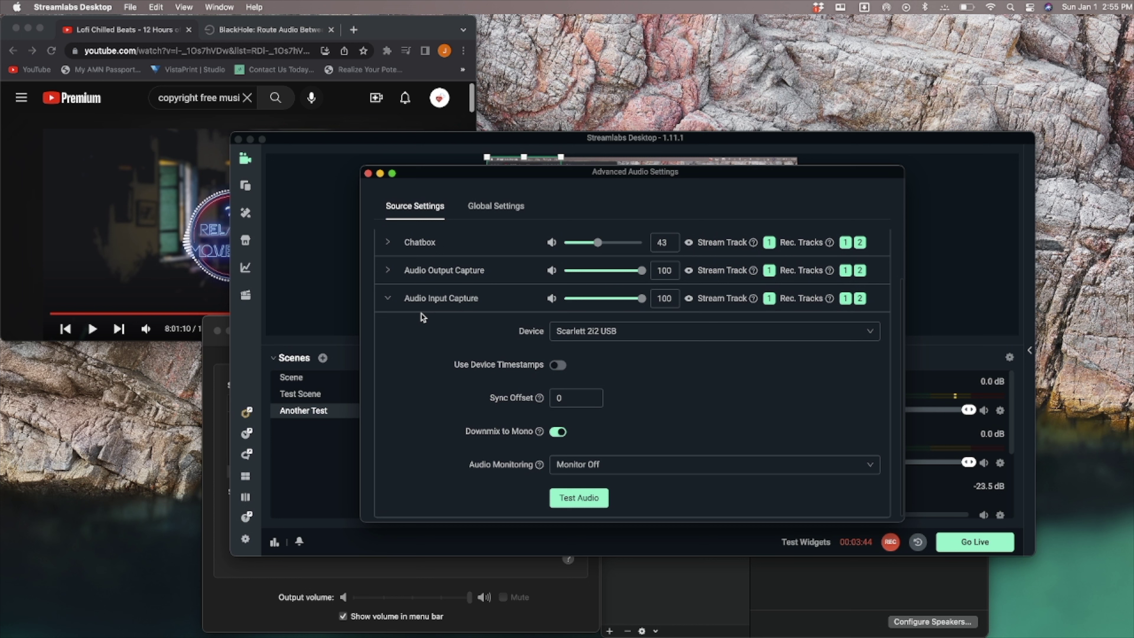
{"action": "left_click", "coordinate": [368, 173]}
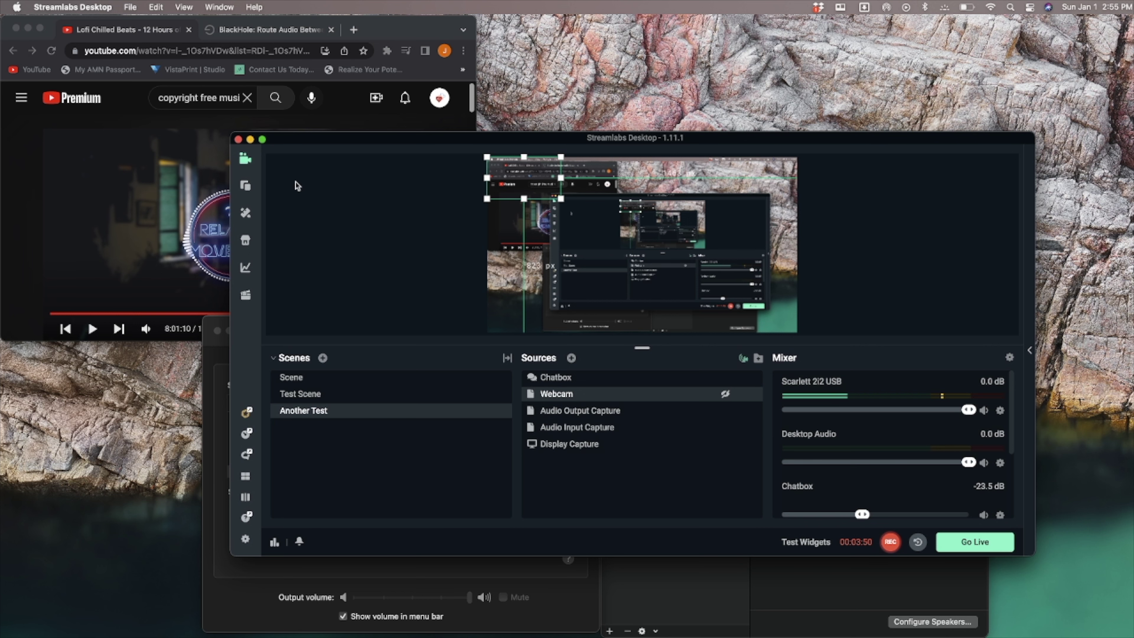
Step: Minimize Streamlabs and start a new Empty Project in Logic Pro
{"action": "left_click", "coordinate": [251, 139]}
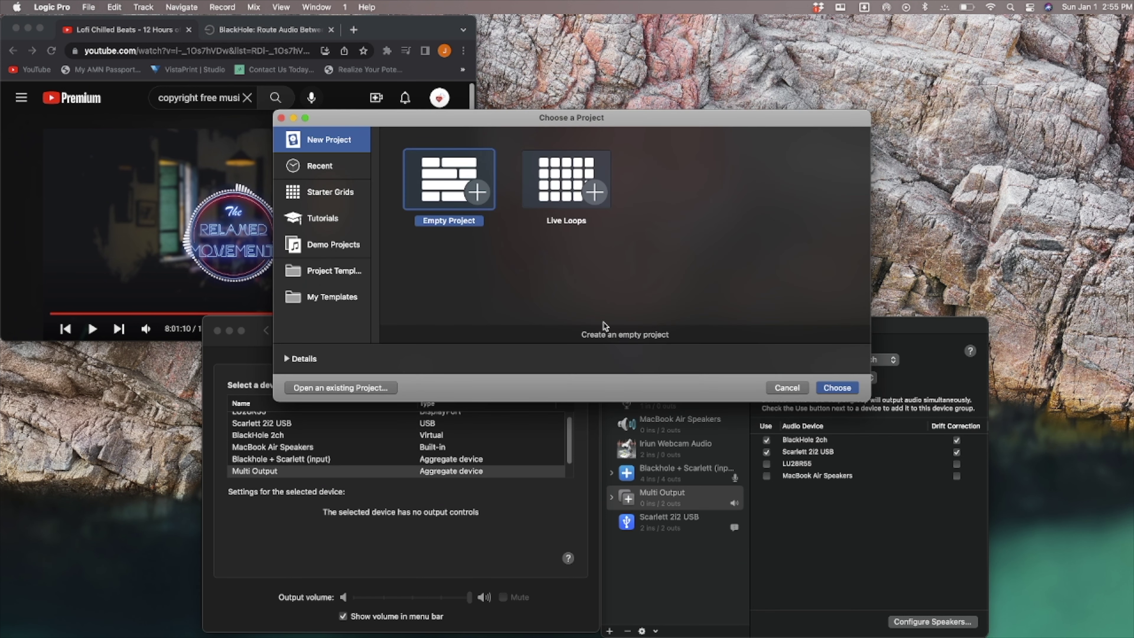
{"action": "left_click", "coordinate": [837, 388]}
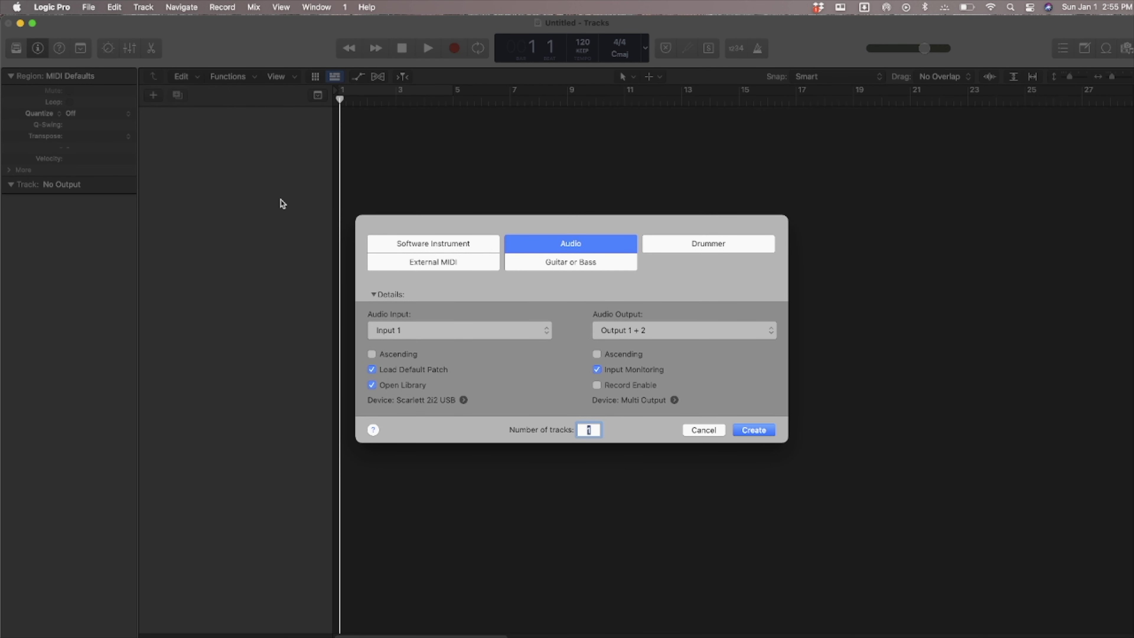
Step: Change Logic Pro's I/O Buffer Size from 32 to 128 samples in Audio preferences and apply it
{"action": "left_click", "coordinate": [60, 12]}
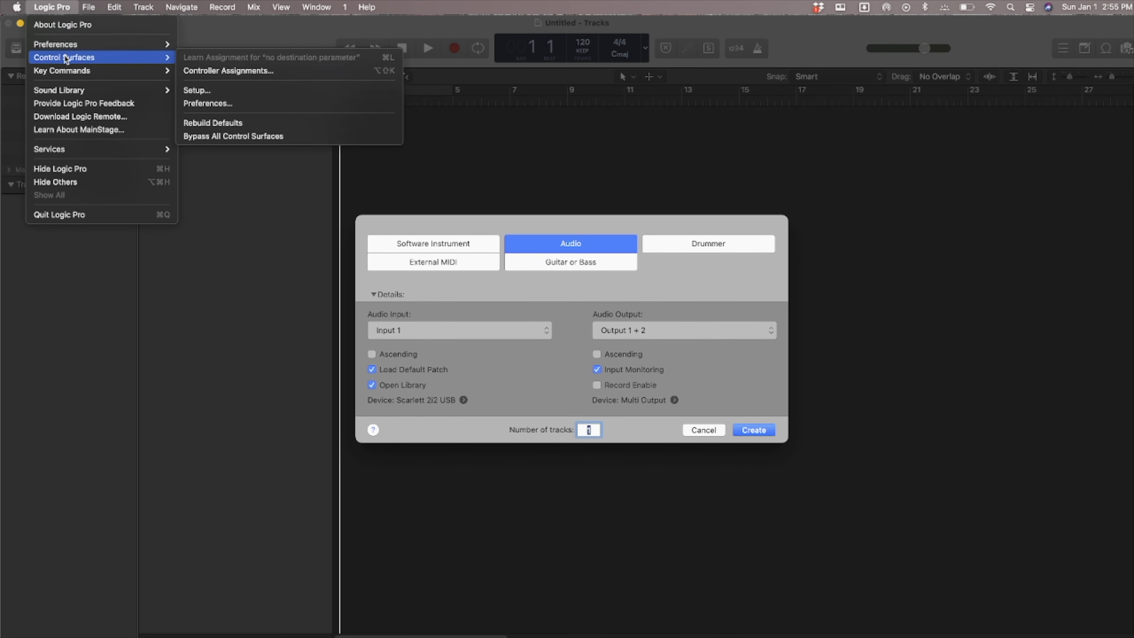
{"action": "mouse_move", "coordinate": [112, 44]}
{"action": "left_click", "coordinate": [244, 58]}
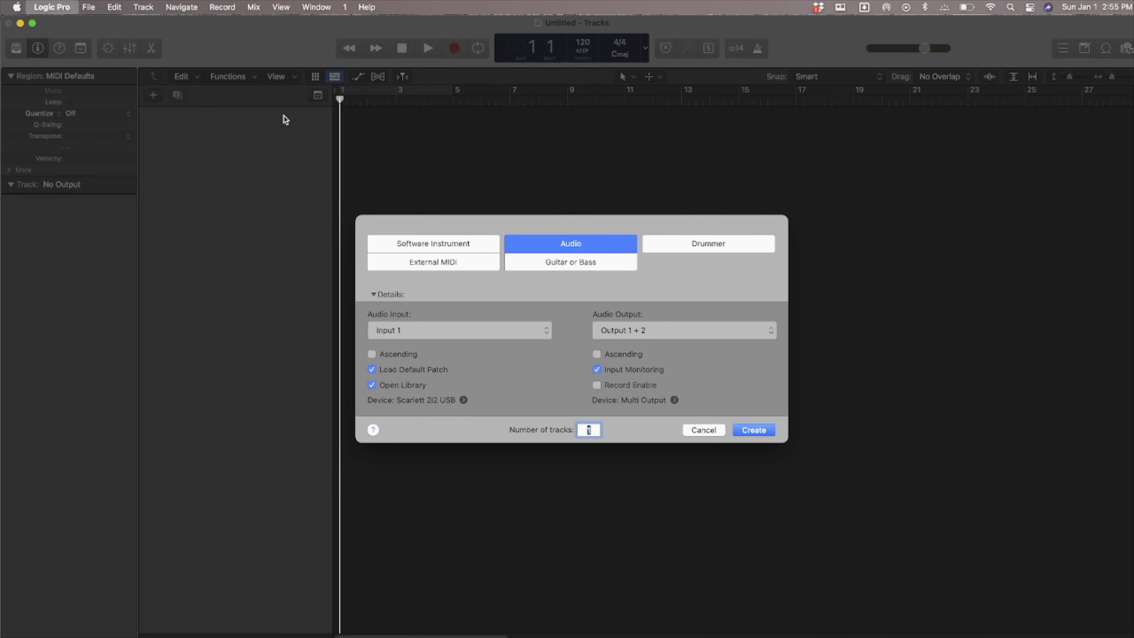
{"action": "left_click_drag", "start_coordinate": [597, 197], "coordinate": [249, 150]}
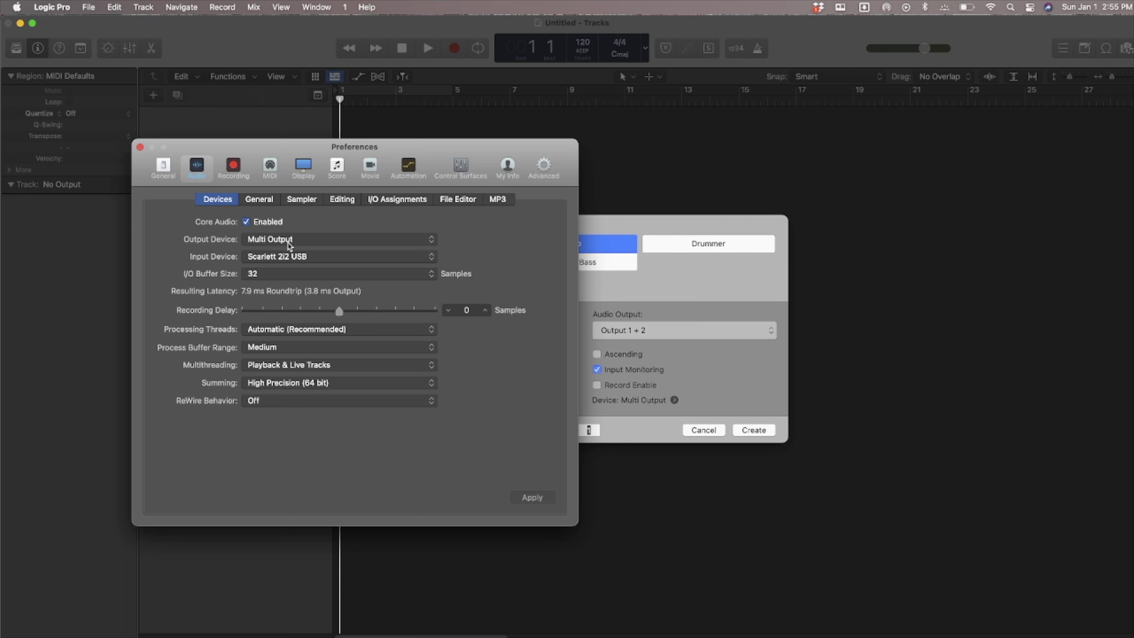
{"action": "left_click", "coordinate": [315, 279]}
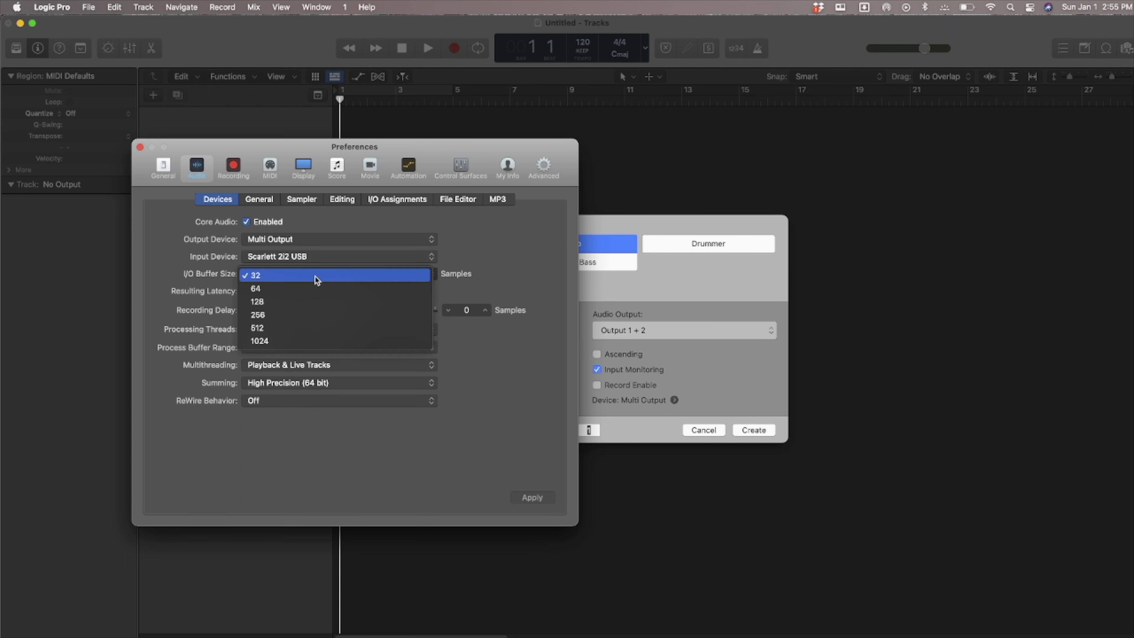
{"action": "left_click", "coordinate": [315, 308]}
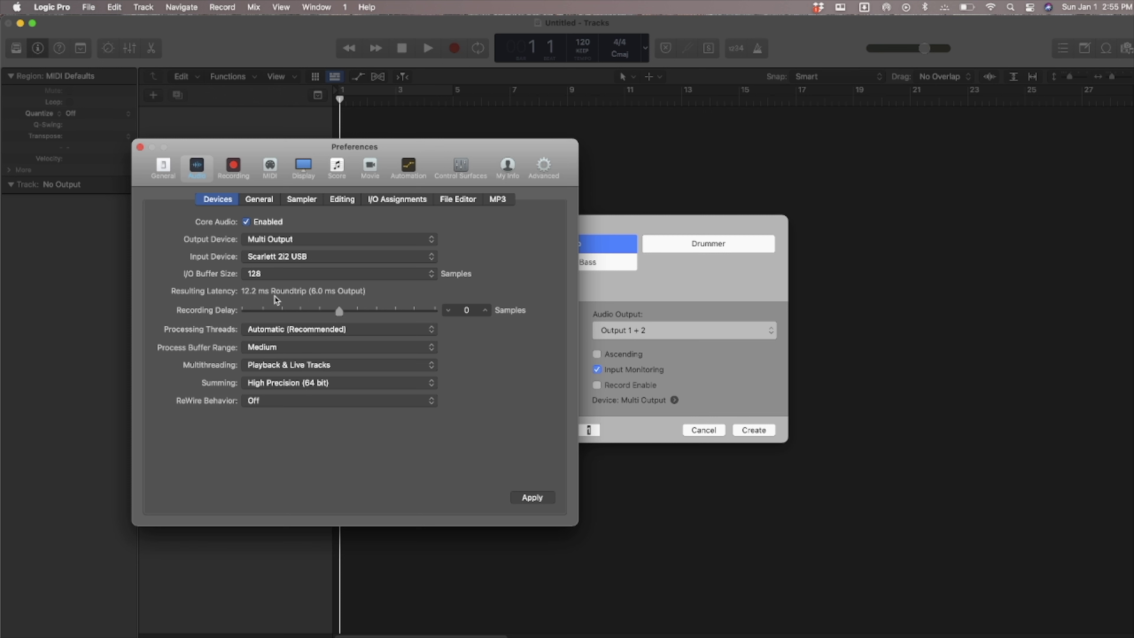
{"action": "left_click", "coordinate": [537, 498]}
{"action": "left_click_drag", "start_coordinate": [436, 150], "coordinate": [336, 242]}
Step: Close Preferences and create the Audio 1 track from the New Track dialog
{"action": "left_click", "coordinate": [40, 238]}
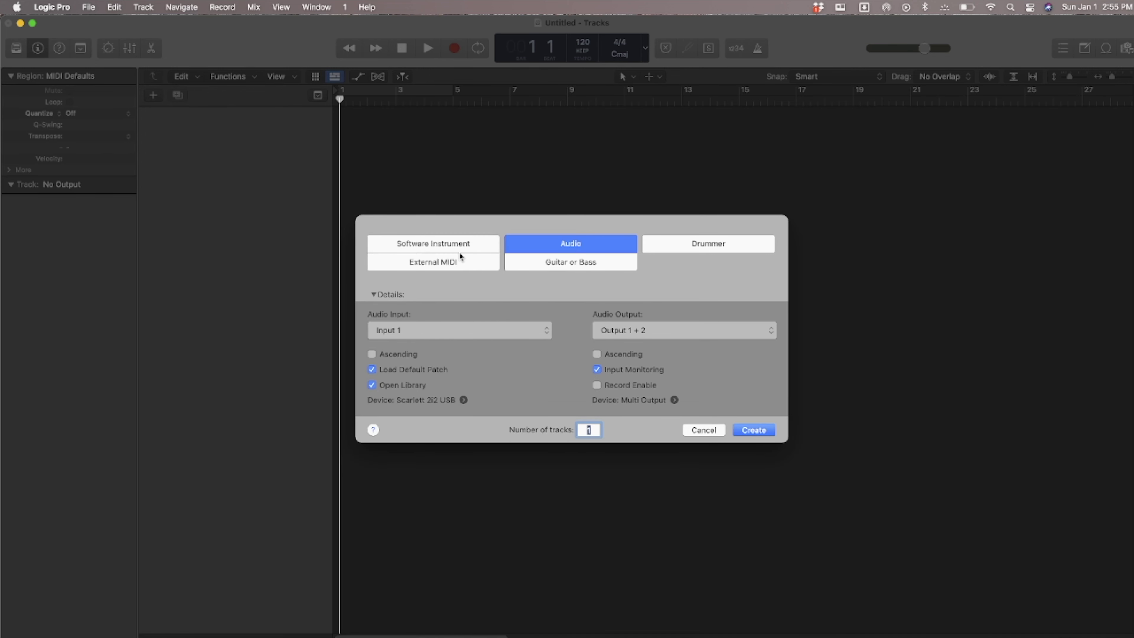
{"action": "key", "text": "Return"}
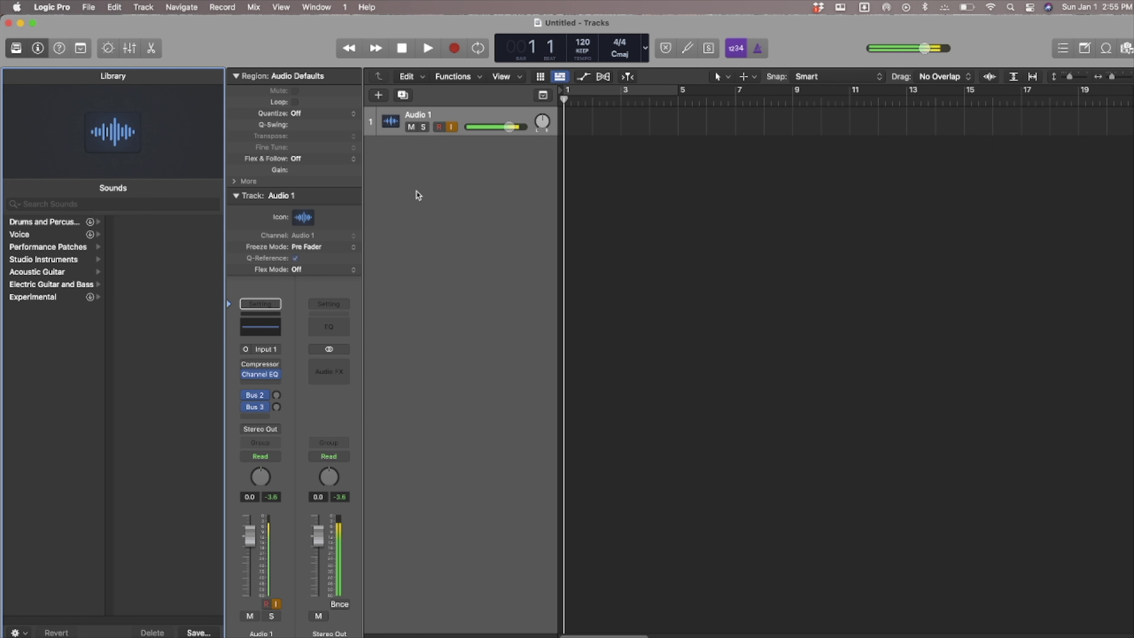
Step: In Logic's Audio preferences, change the I/O buffer size from 128 to 32 samples and apply it
{"action": "left_click", "coordinate": [66, 9]}
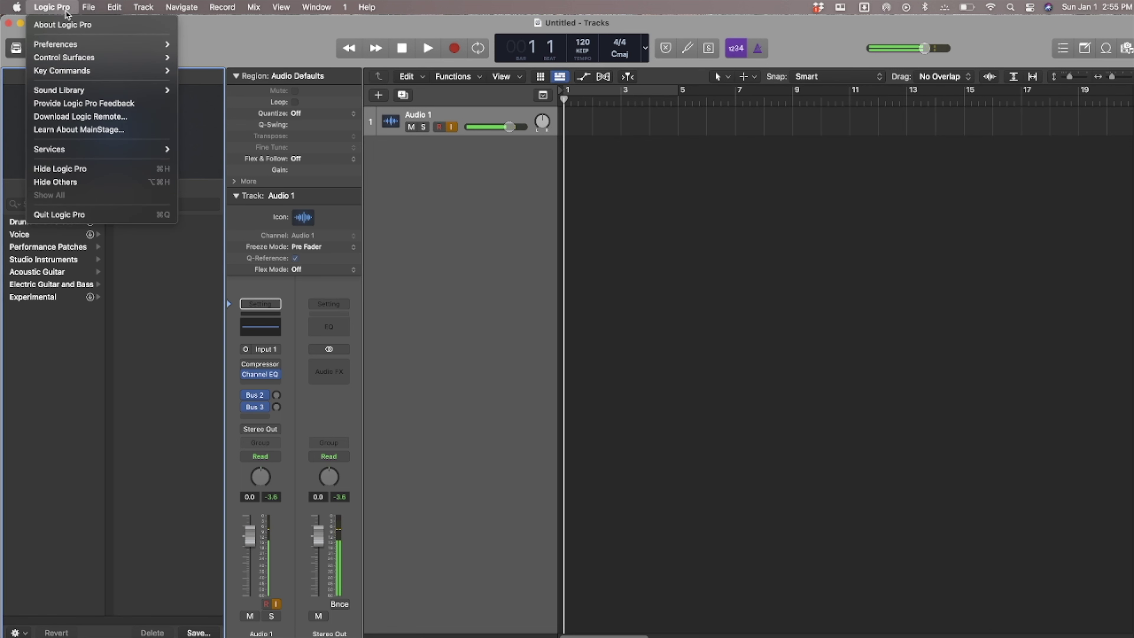
{"action": "mouse_move", "coordinate": [73, 43]}
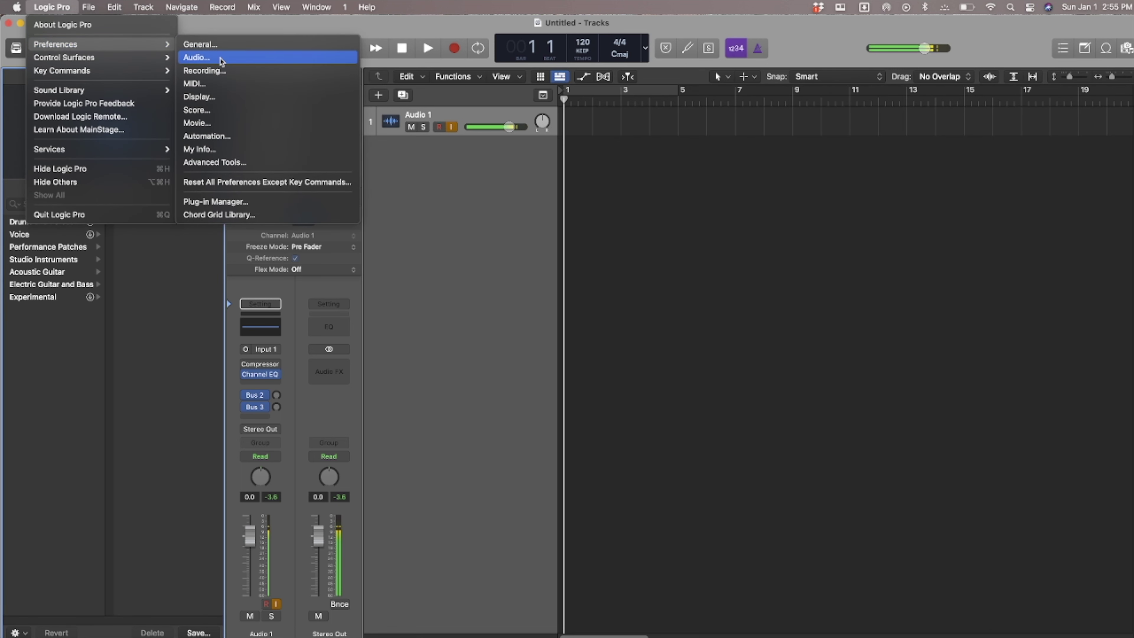
{"action": "left_click", "coordinate": [203, 57]}
{"action": "left_click_drag", "start_coordinate": [370, 229], "coordinate": [814, 216]}
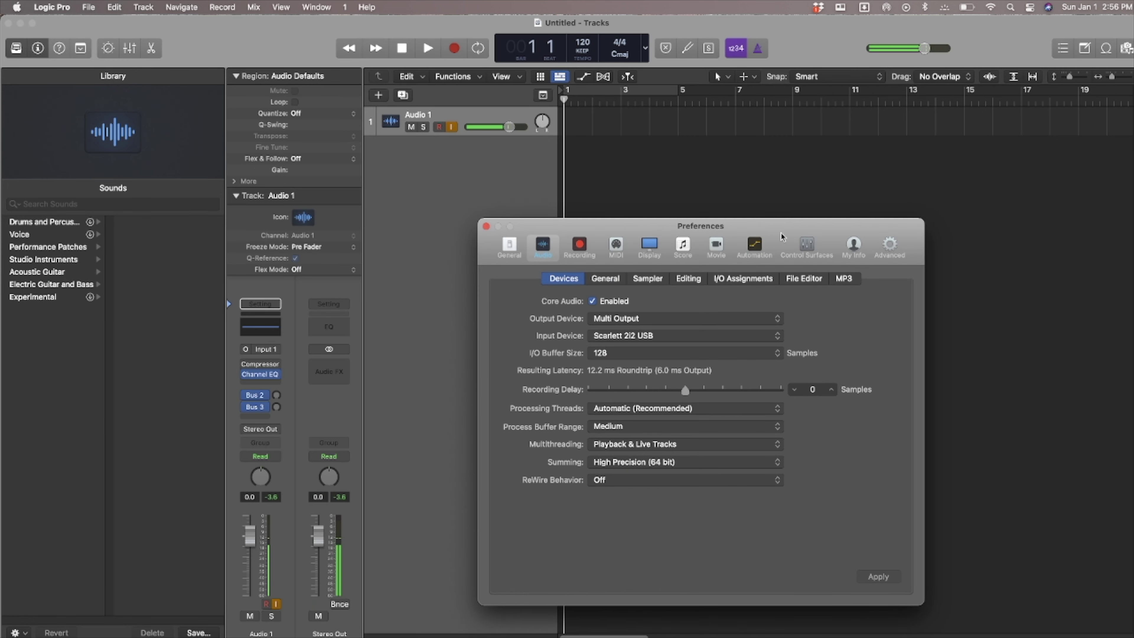
{"action": "left_click", "coordinate": [688, 353]}
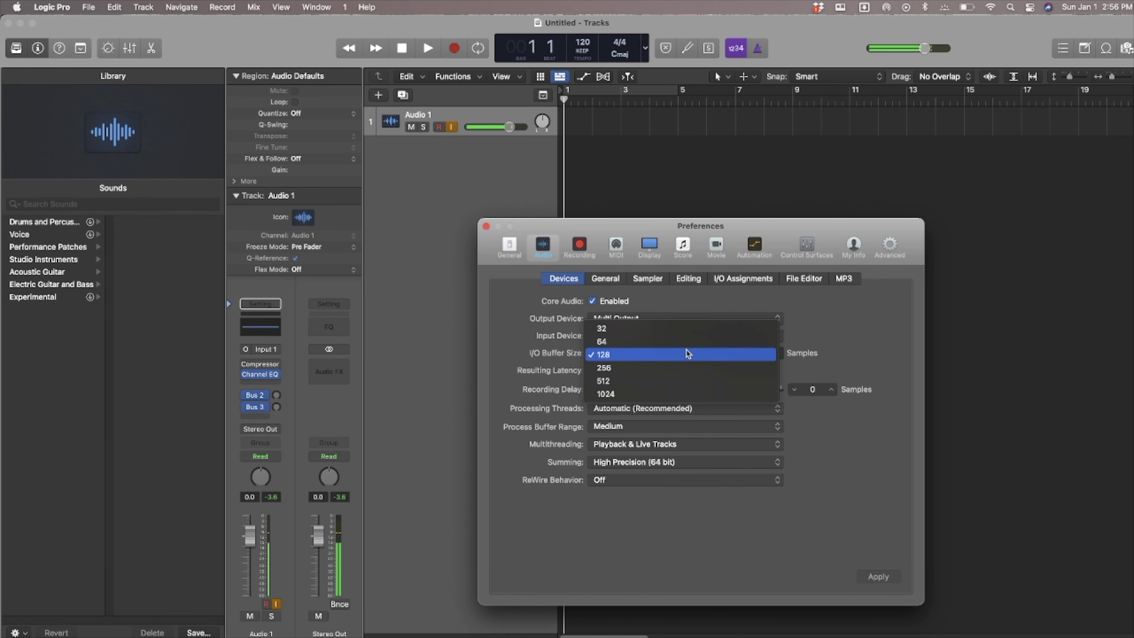
{"action": "left_click", "coordinate": [668, 329]}
{"action": "left_click", "coordinate": [876, 575]}
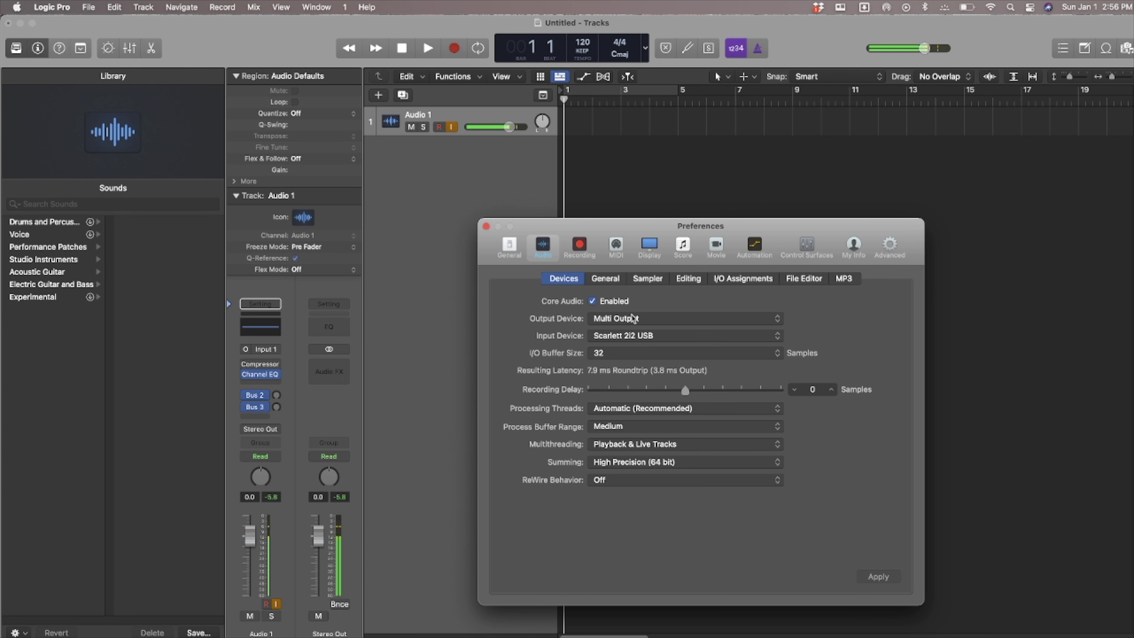
Step: Close the preferences, mute Audio 1, and shift the Logic window down-left to reveal Chrome
{"action": "left_click", "coordinate": [486, 225]}
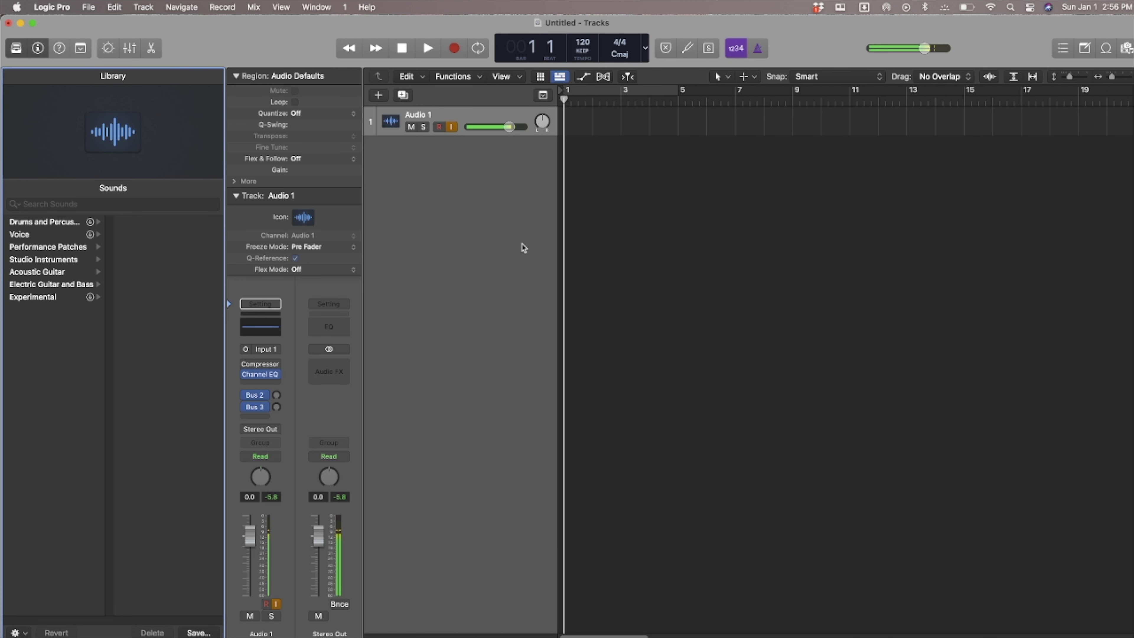
{"action": "left_click", "coordinate": [411, 127]}
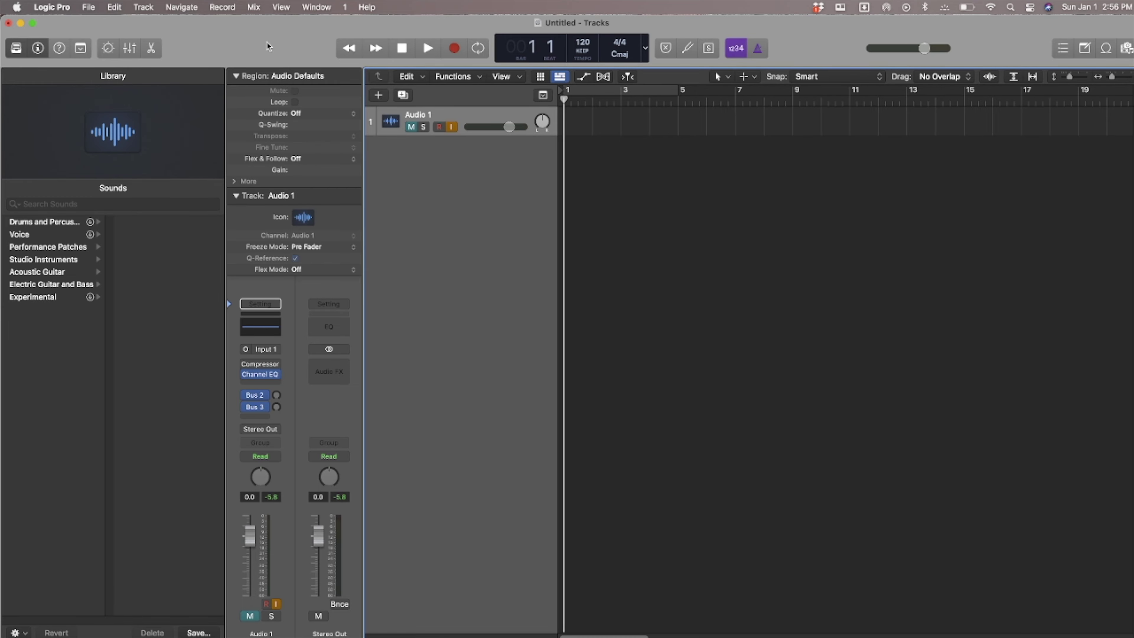
{"action": "left_click_drag", "start_coordinate": [267, 46], "coordinate": [366, 165]}
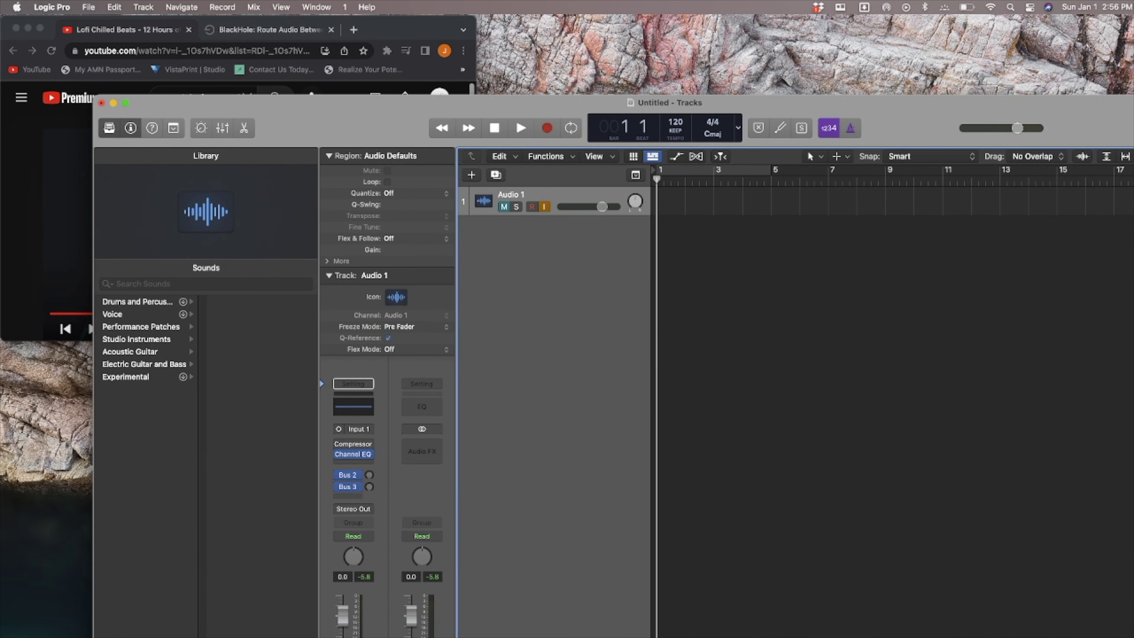
Step: Push the Streamlabs Desktop window mostly off-screen and hide it
{"action": "key", "text": "super+Tab"}
{"action": "left_click_drag", "start_coordinate": [982, 111], "coordinate": [62, 180]}
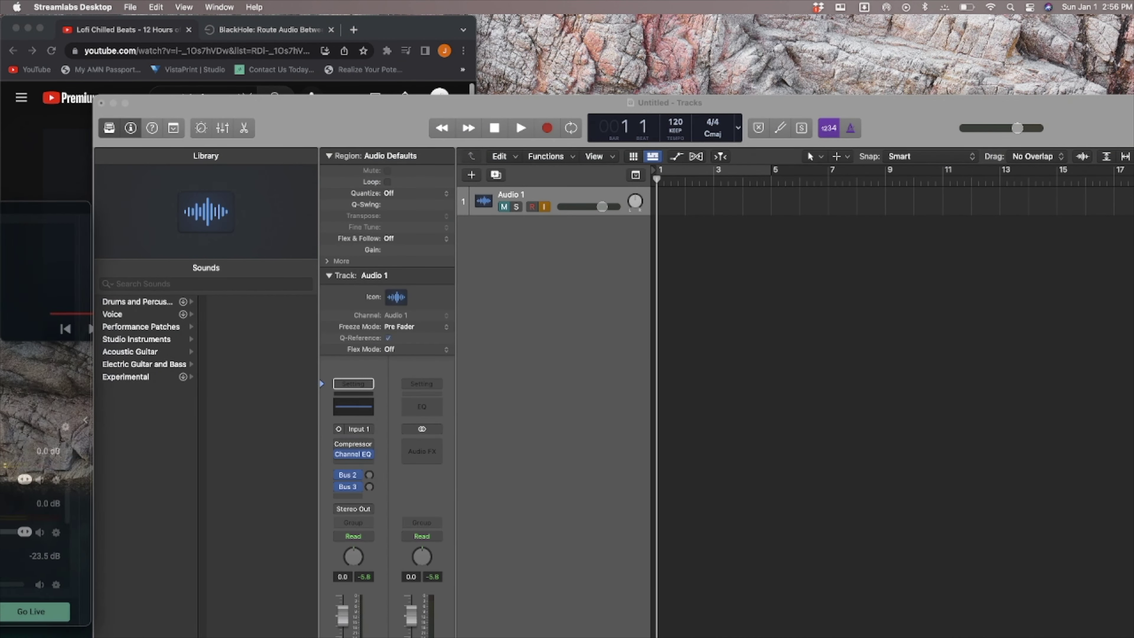
{"action": "key", "text": "super+h"}
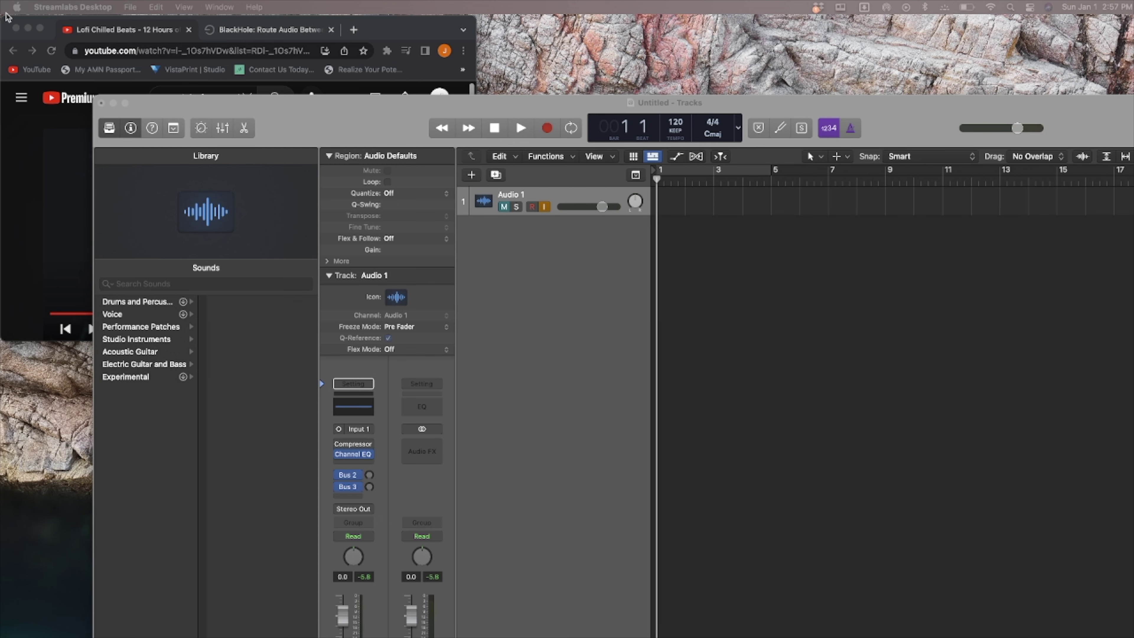
Step: Return the Logic Pro window to the top-left corner and make it active
{"action": "left_click_drag", "start_coordinate": [306, 122], "coordinate": [226, 50]}
{"action": "left_click", "coordinate": [226, 50]}
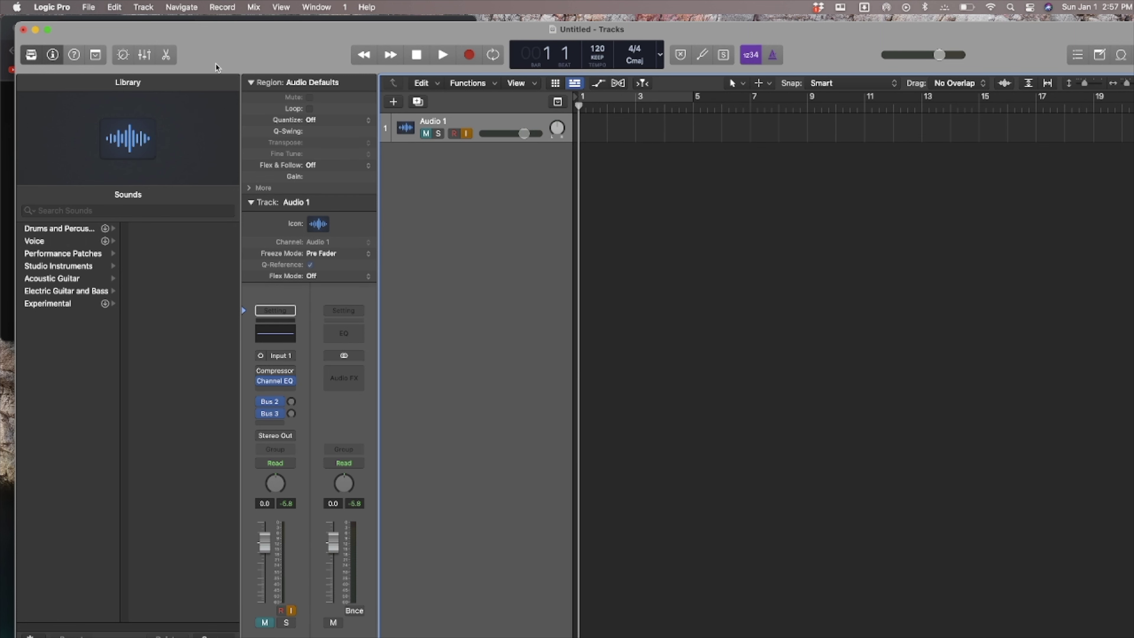
{"action": "left_click_drag", "start_coordinate": [236, 50], "coordinate": [231, 46]}
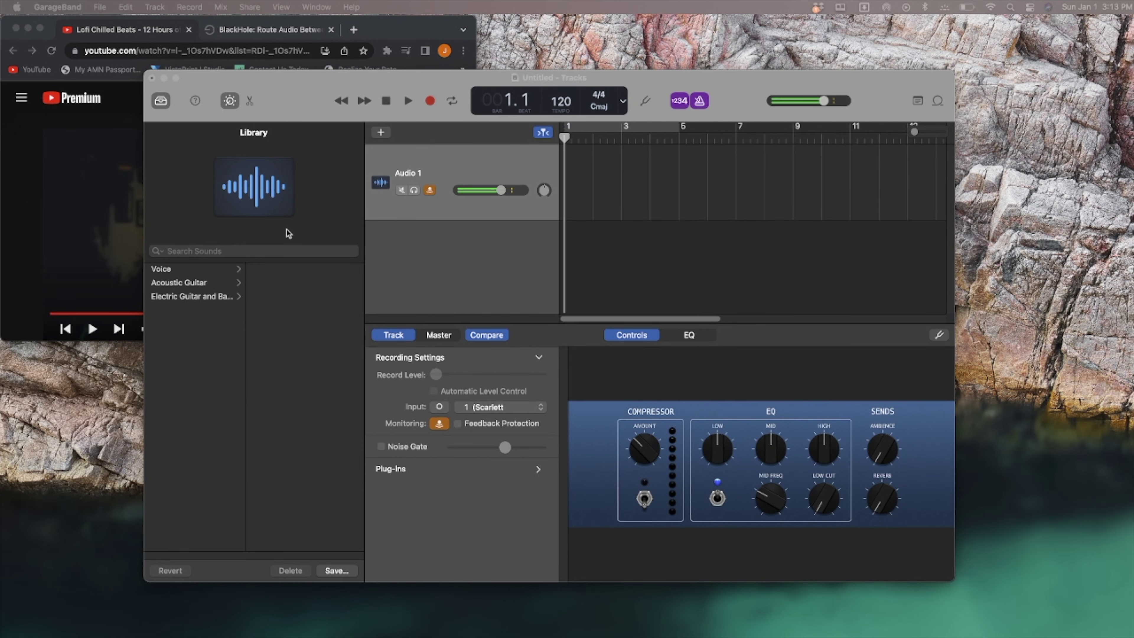
Step: Switch off input monitoring on GarageBand's Audio 1 track
{"action": "left_click_drag", "start_coordinate": [302, 107], "coordinate": [302, 101]}
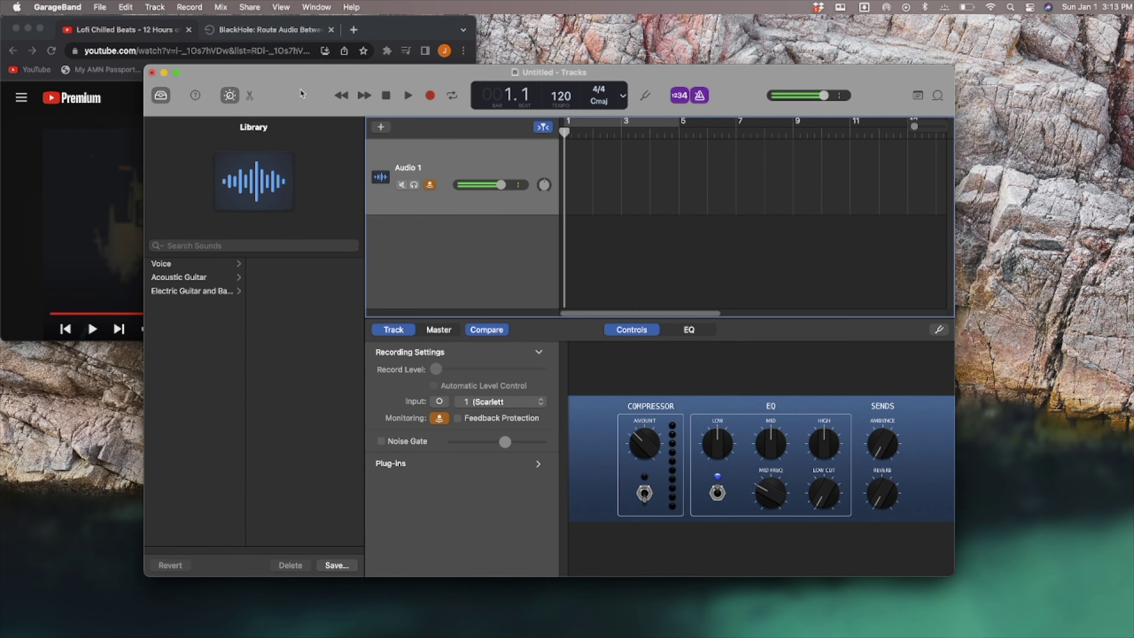
{"action": "left_click", "coordinate": [430, 185]}
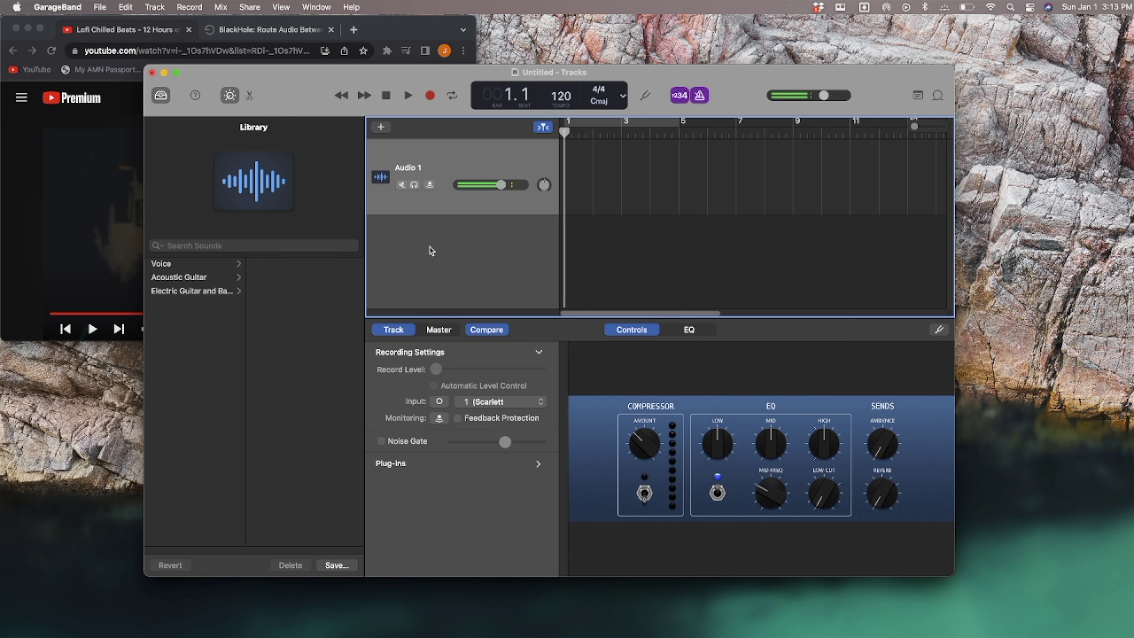
{"action": "left_click", "coordinate": [49, 7]}
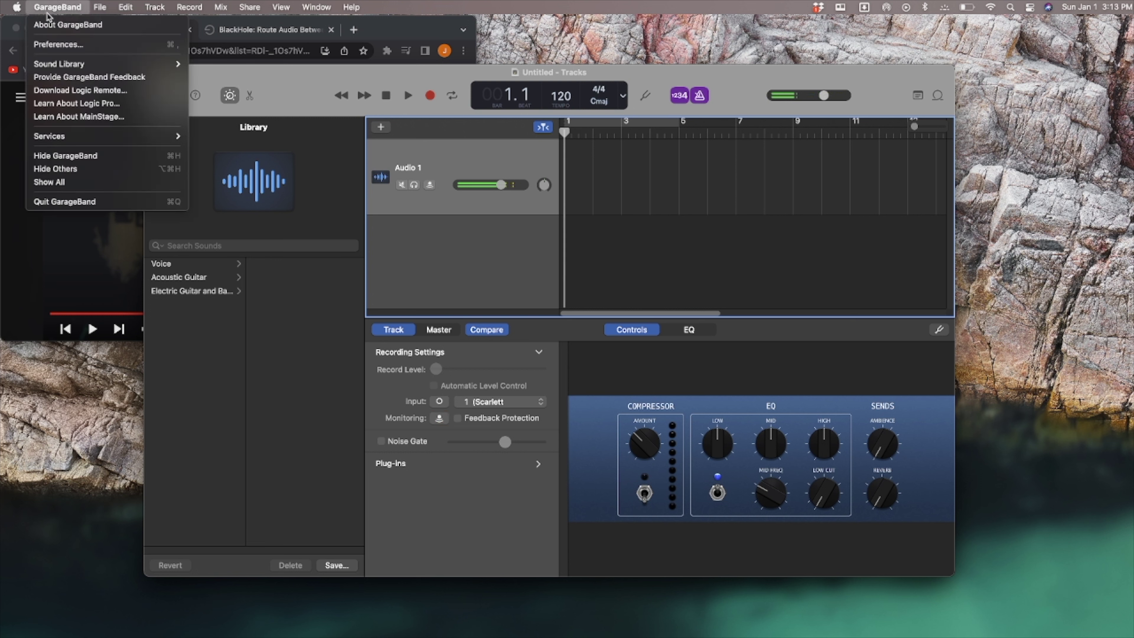
{"action": "left_click", "coordinate": [59, 44]}
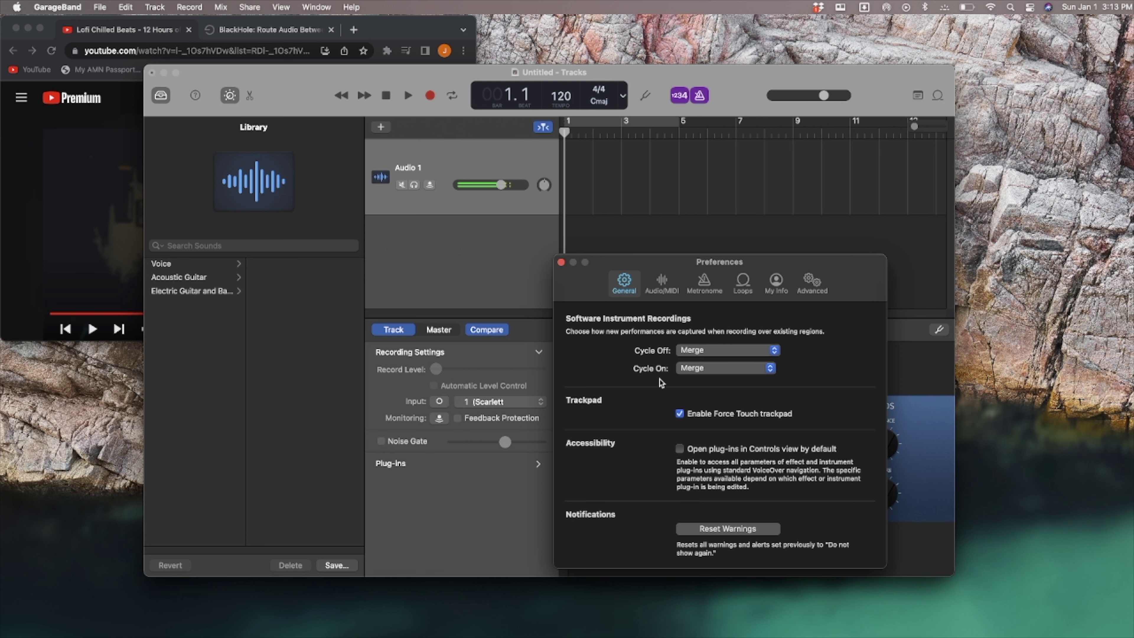
{"action": "left_click", "coordinate": [661, 286]}
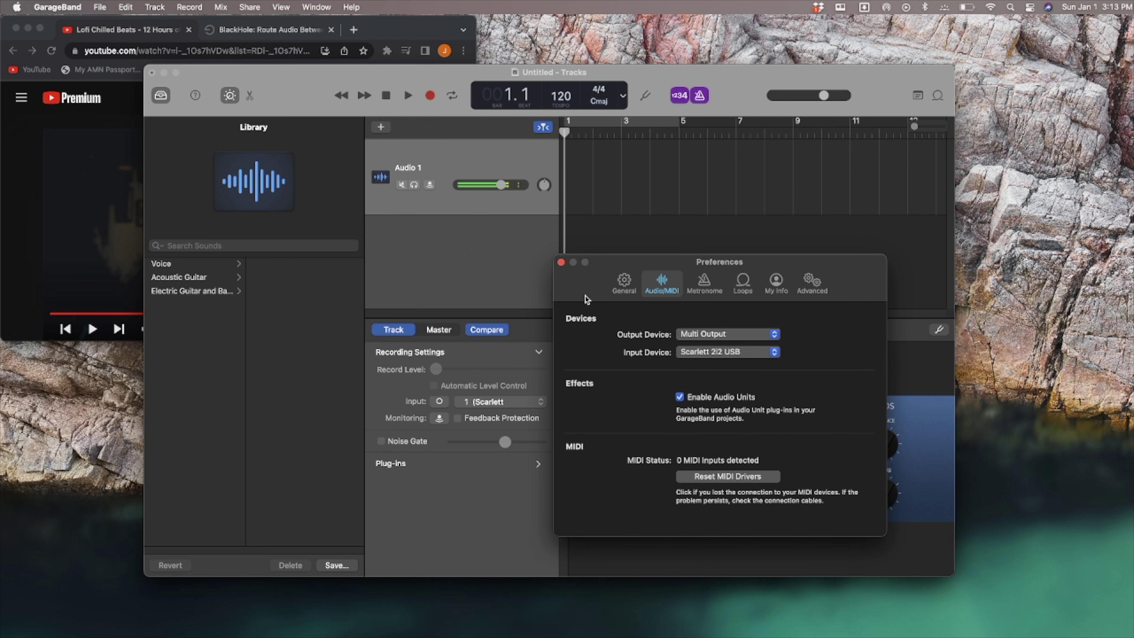
{"action": "left_click", "coordinate": [560, 262]}
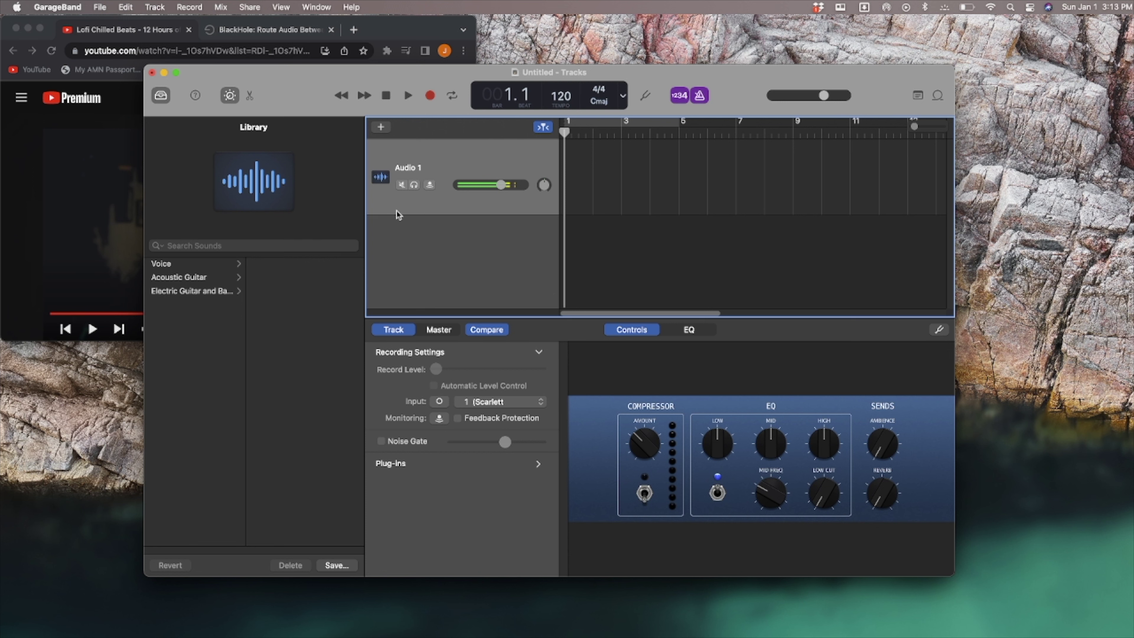
Step: Re-enable input monitoring on Audio 1, keeping input 1 (Scarlett 2i2 USB)
{"action": "left_click", "coordinate": [430, 185]}
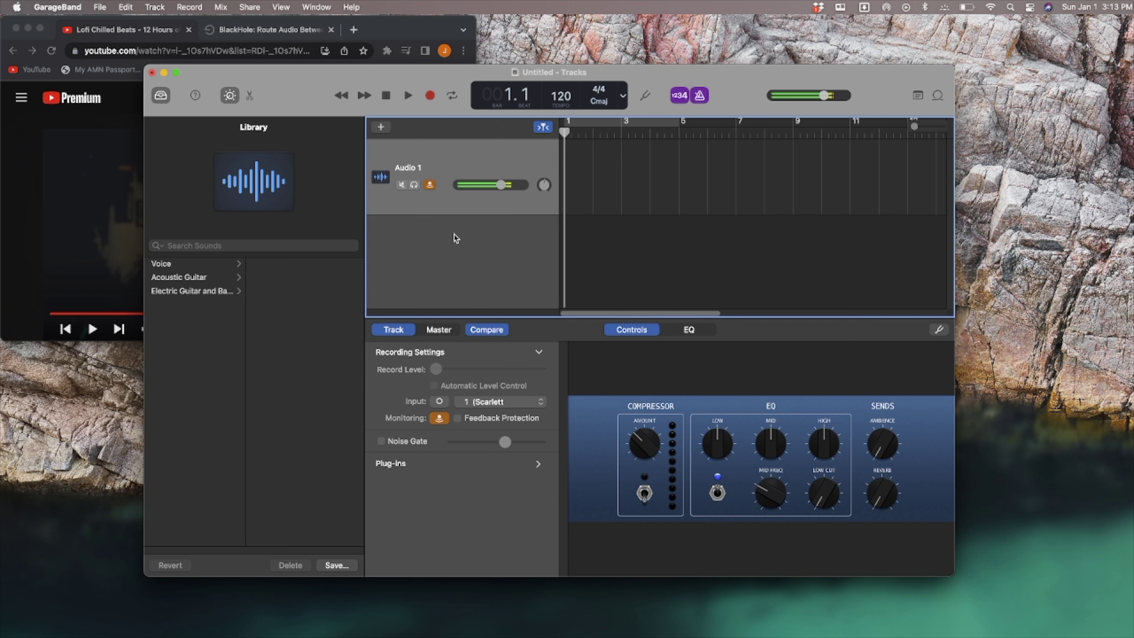
{"action": "left_click", "coordinate": [497, 403]}
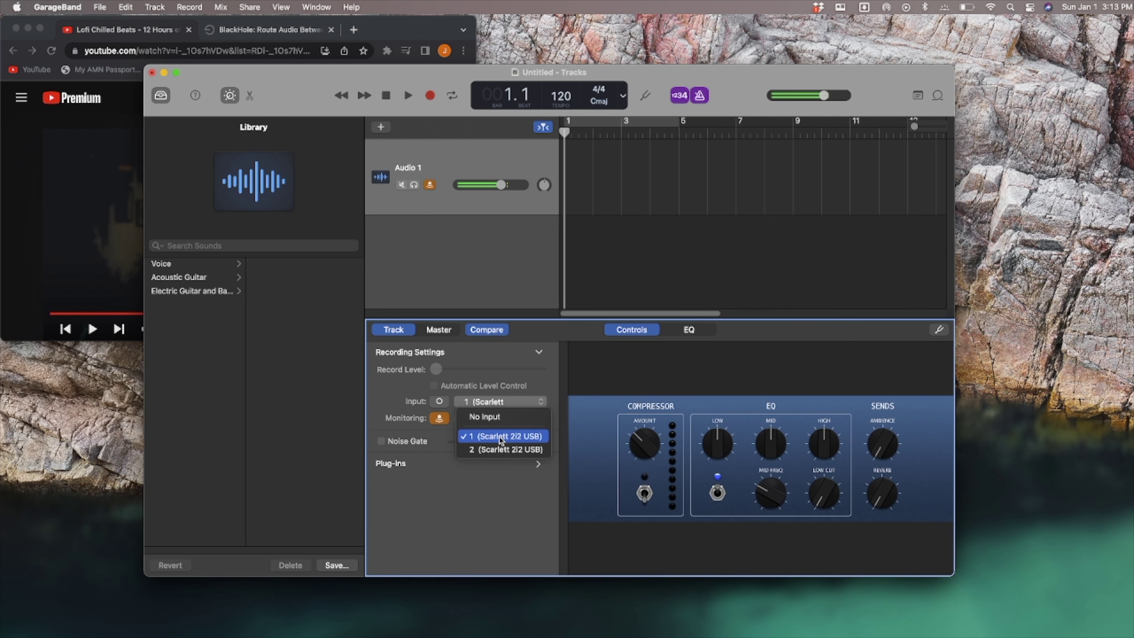
{"action": "left_click", "coordinate": [549, 392]}
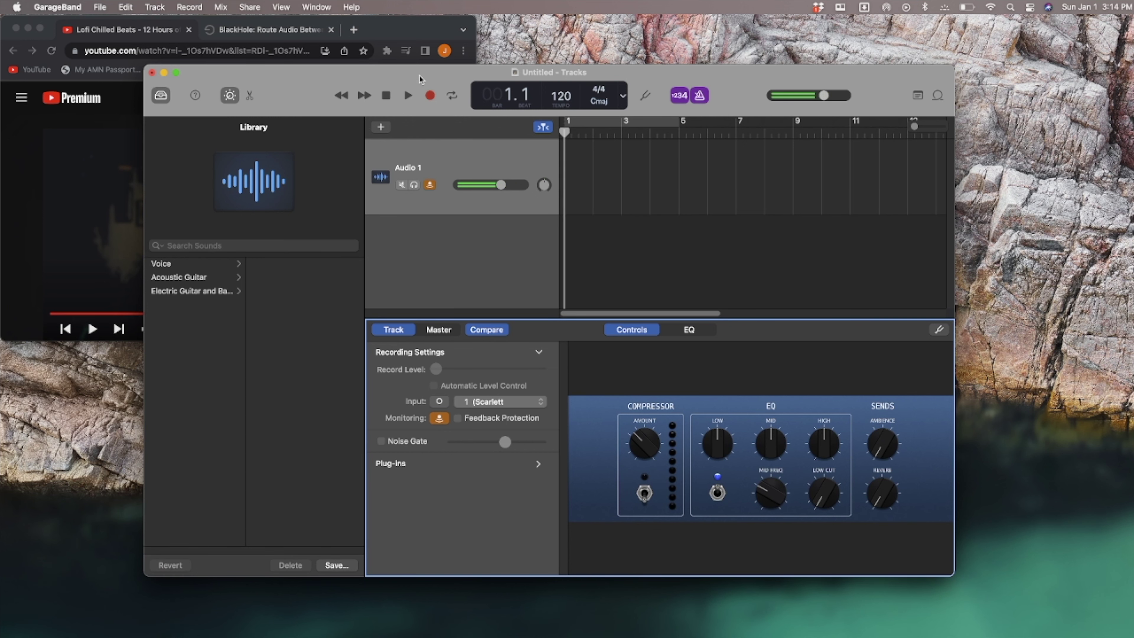
Step: Nudge the GarageBand window slightly up and left into place
{"action": "left_click_drag", "start_coordinate": [422, 81], "coordinate": [426, 75]}
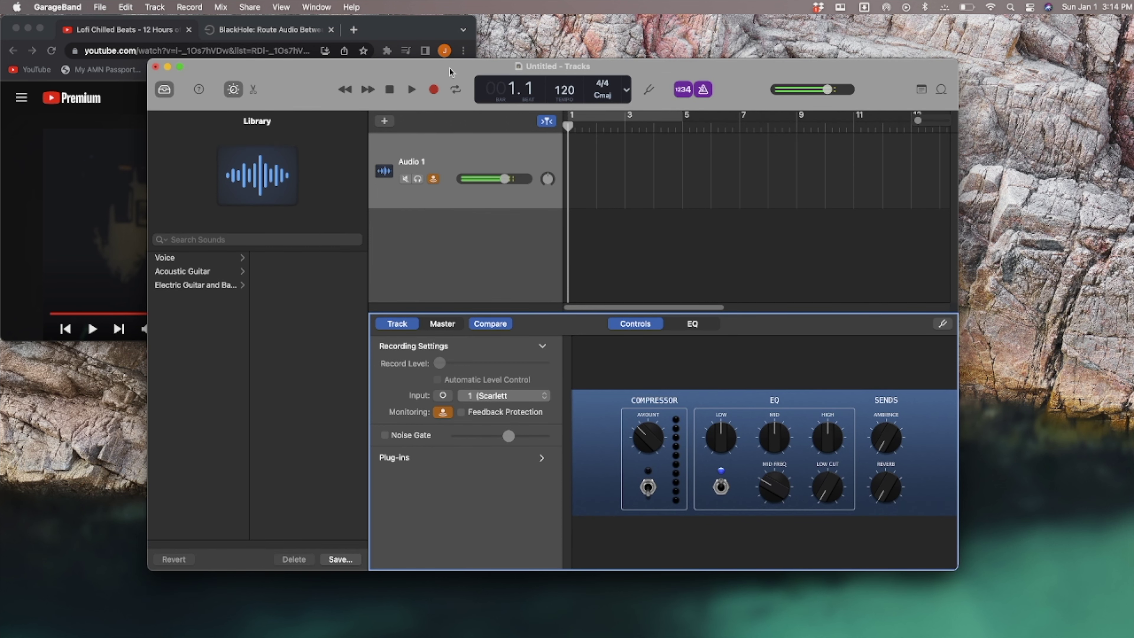
{"action": "left_click_drag", "start_coordinate": [449, 74], "coordinate": [450, 62]}
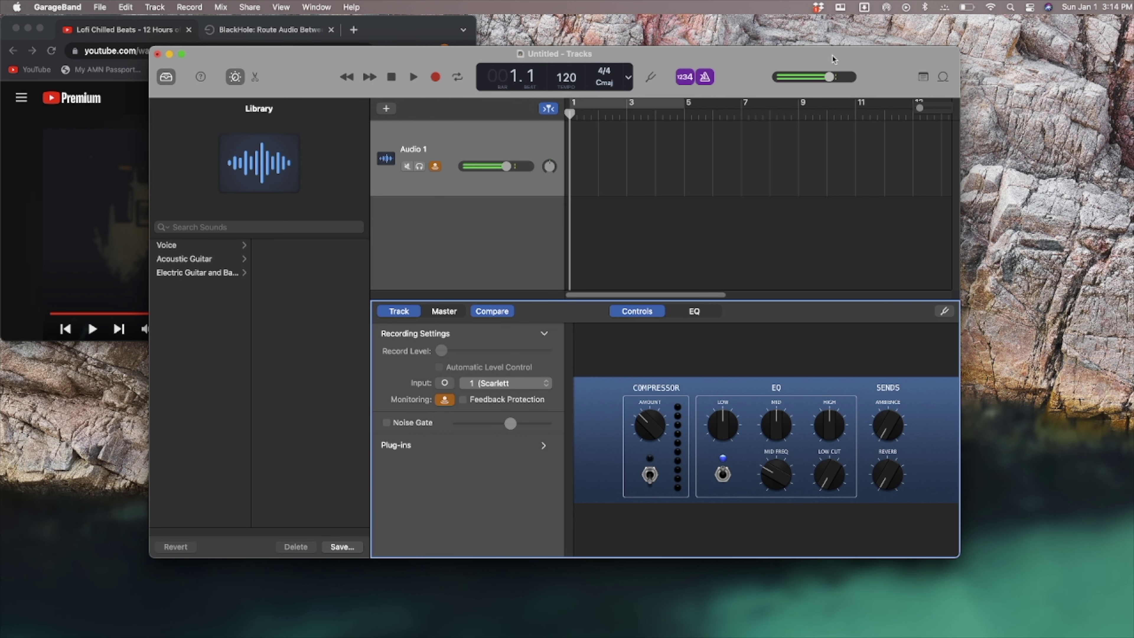
{"action": "left_click_drag", "start_coordinate": [833, 58], "coordinate": [819, 55]}
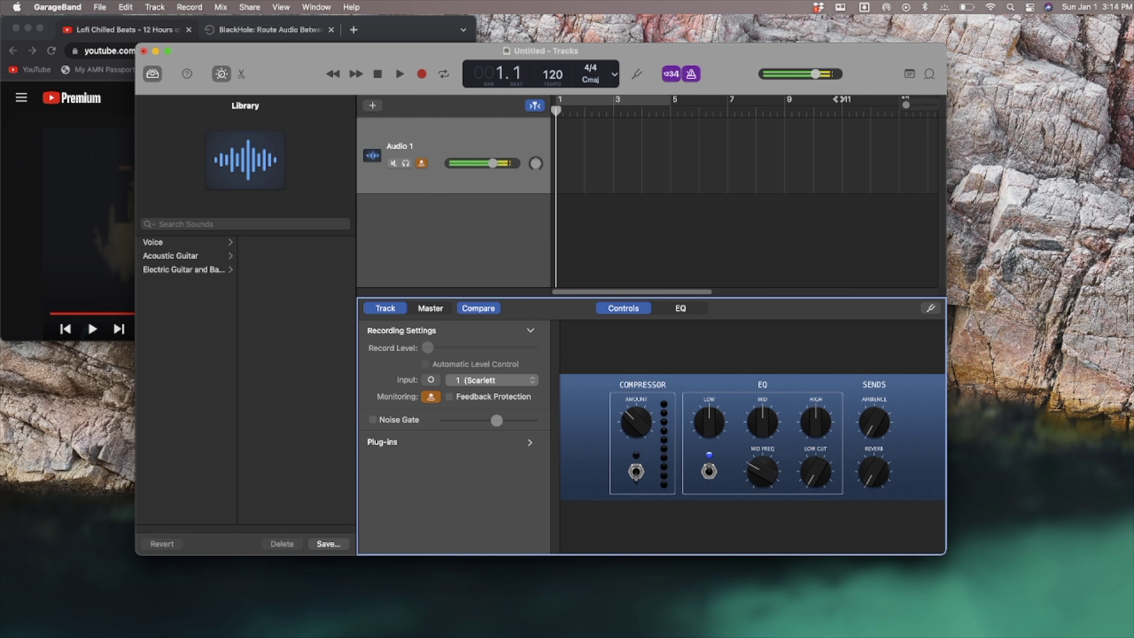